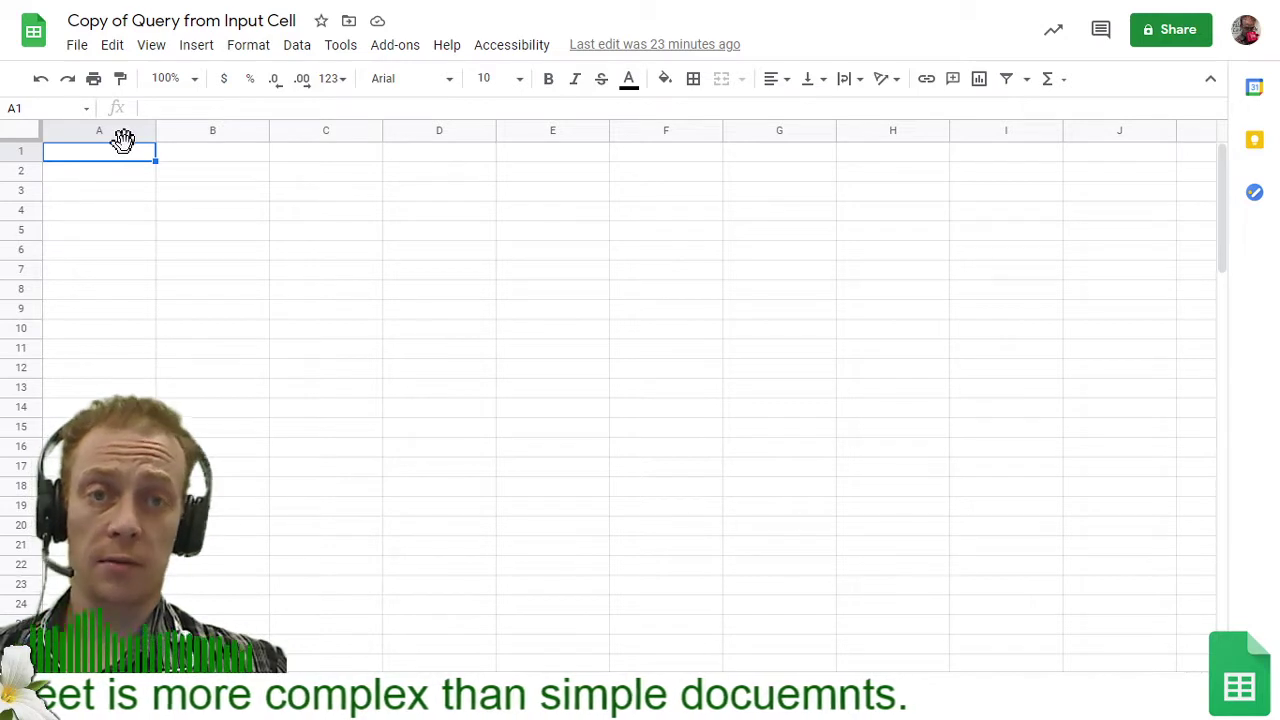
Set the sheet's zoom level to 150%
left_click(194, 84)
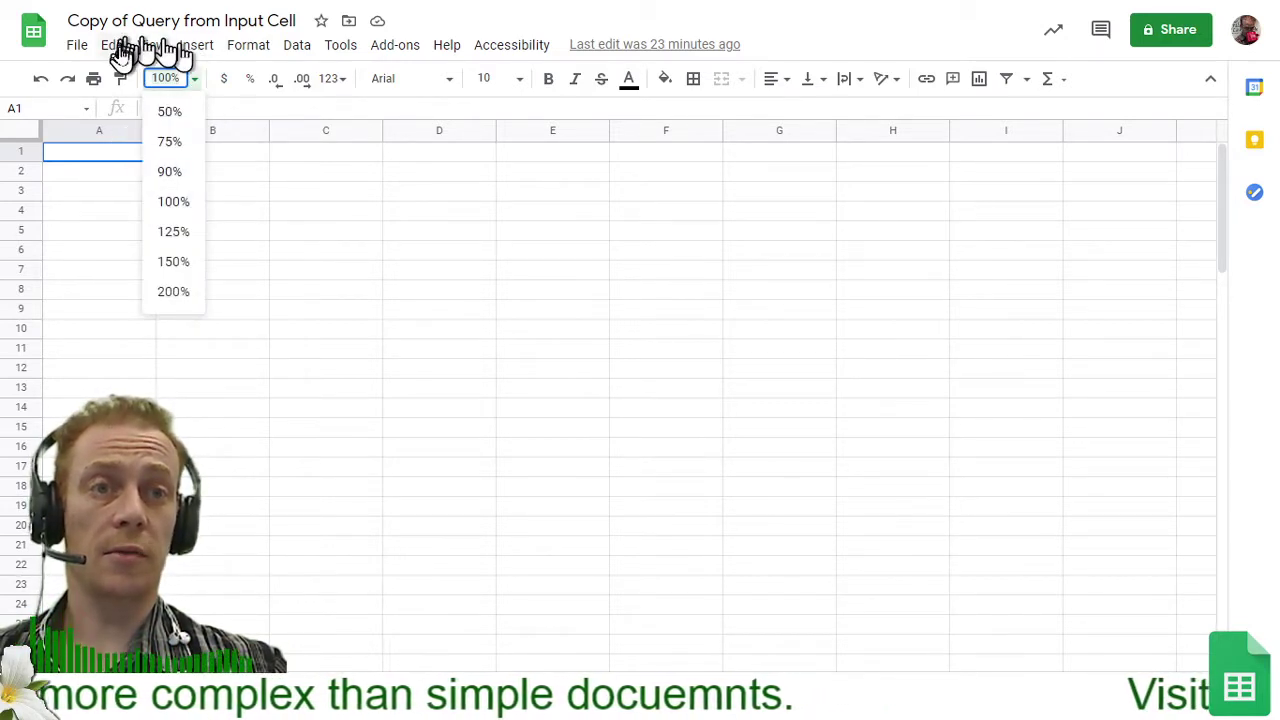
left_click(180, 262)
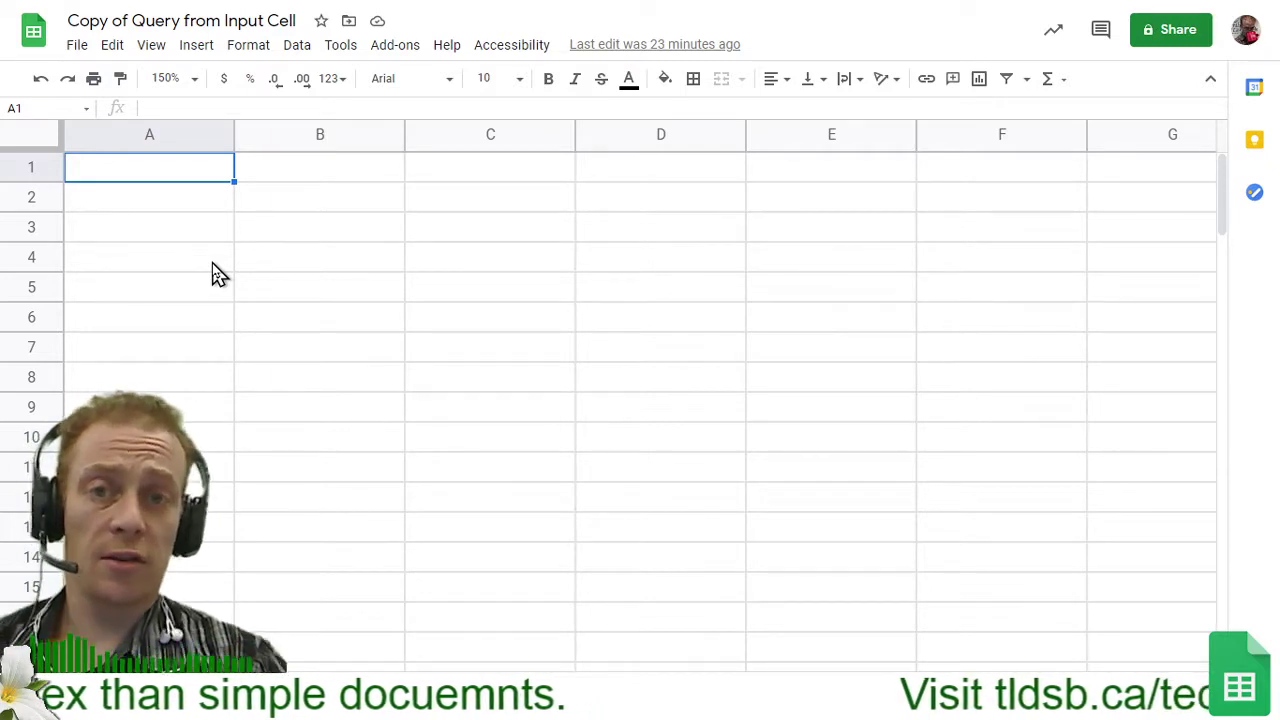
type("I can")
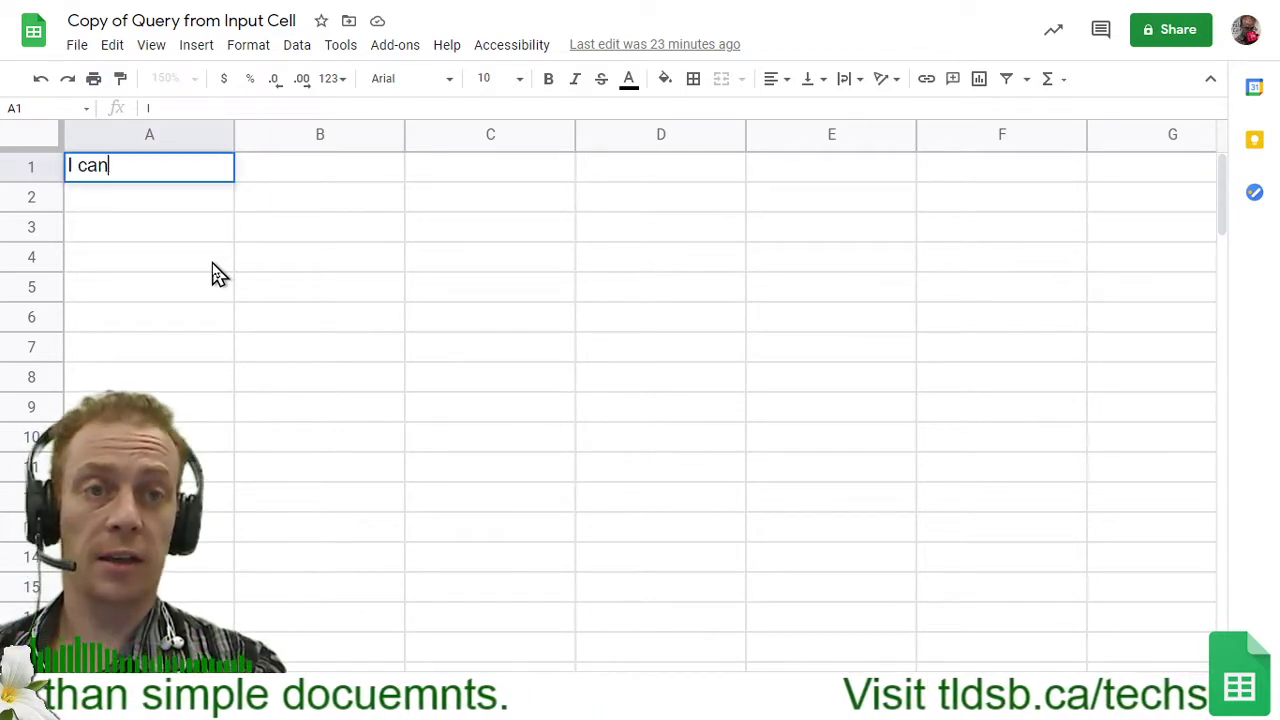
type(" type any")
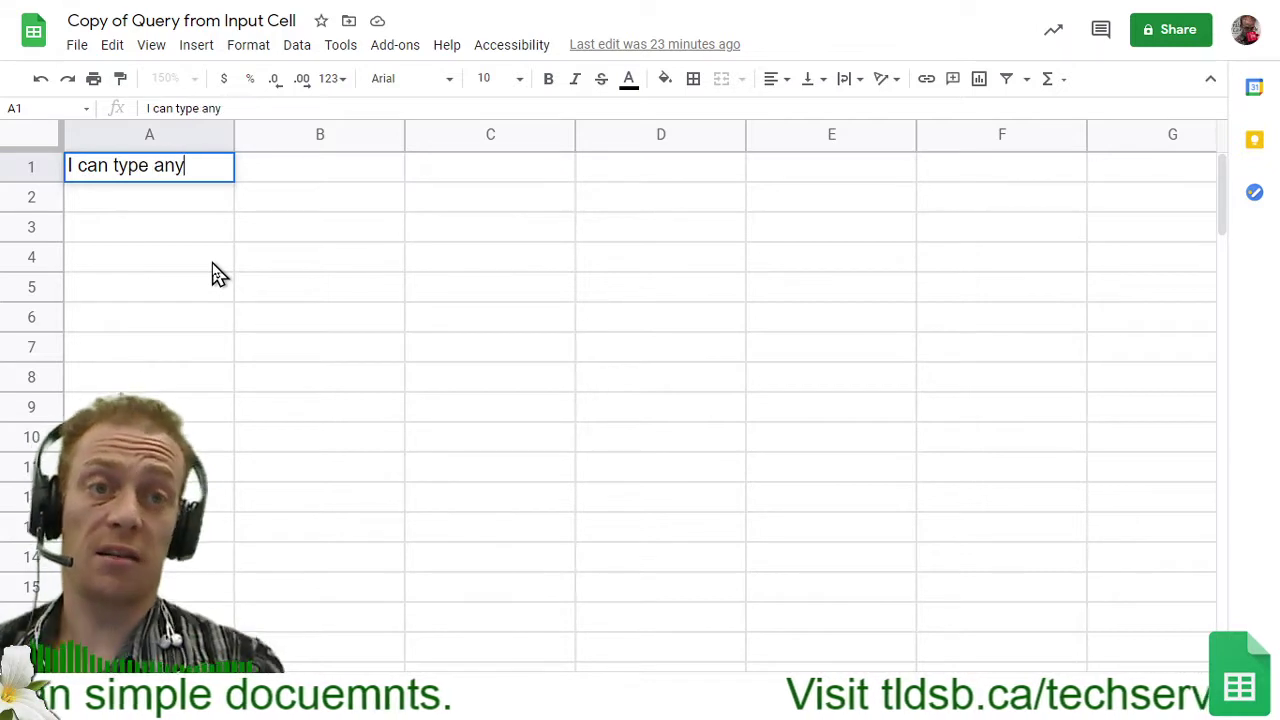
type("thing")
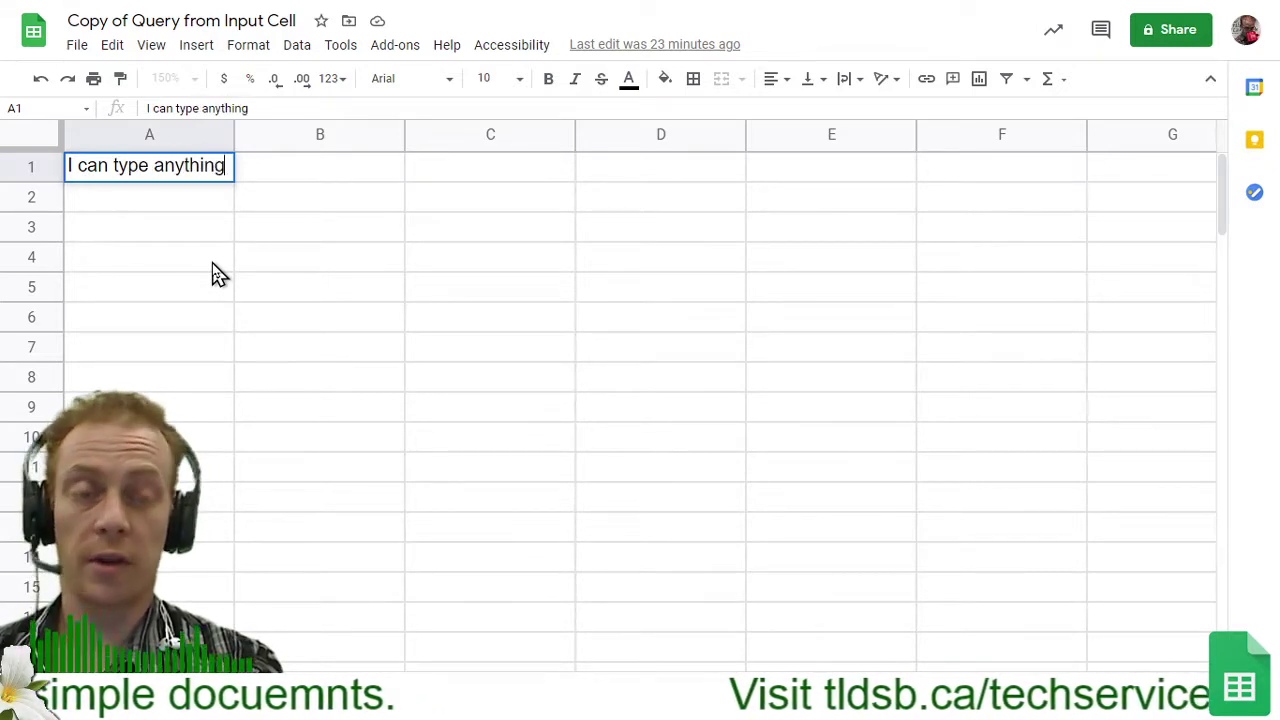
key("Return")
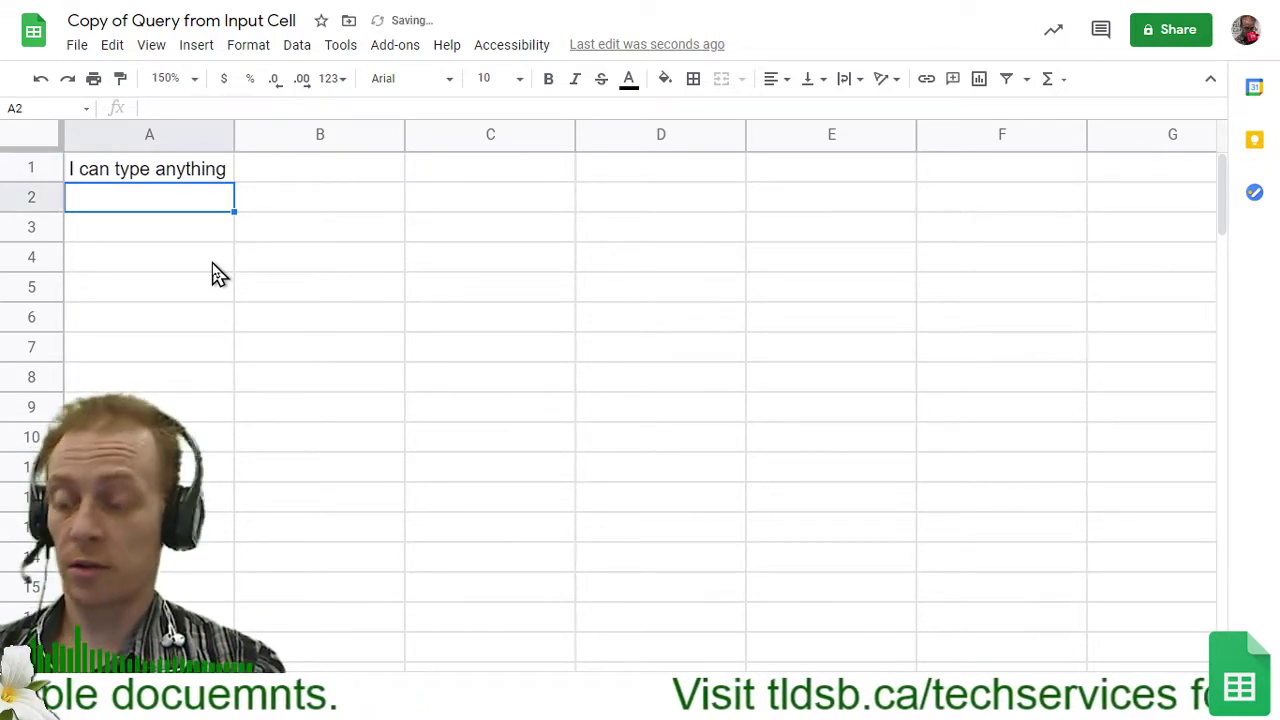
type("1324234123")
key("Return")
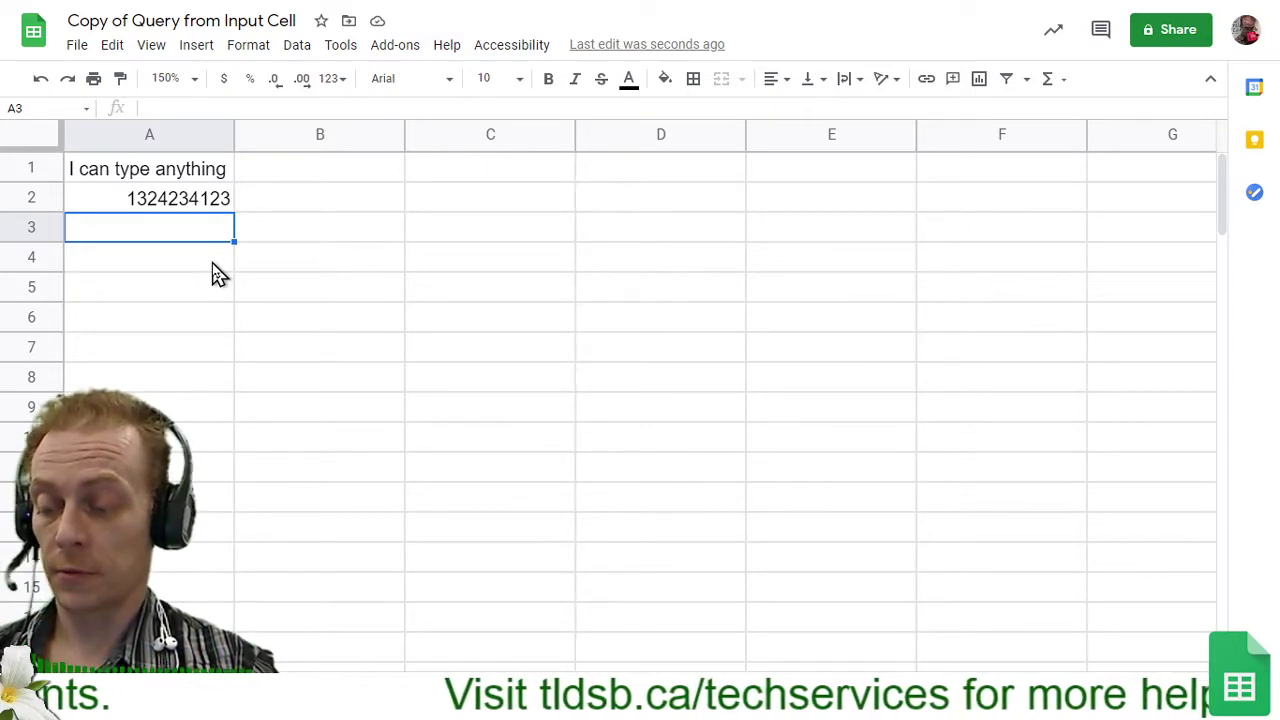
type("My age i")
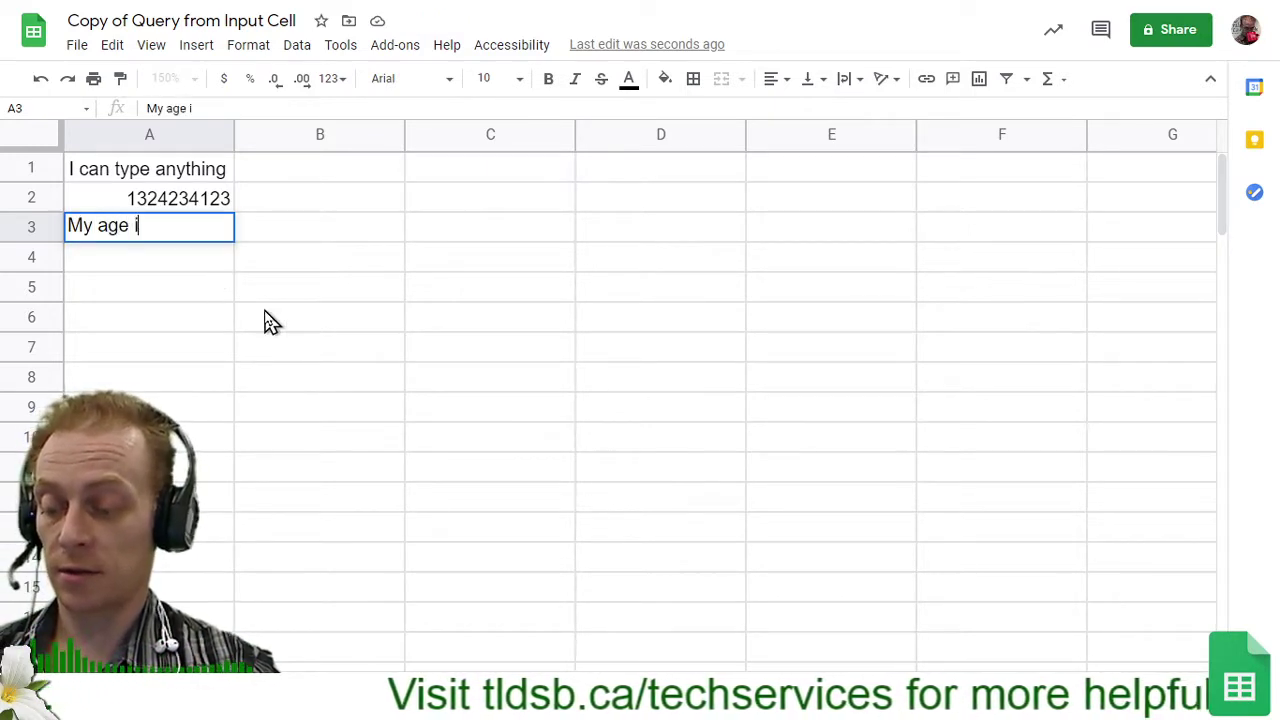
type("s 12")
key("Return")
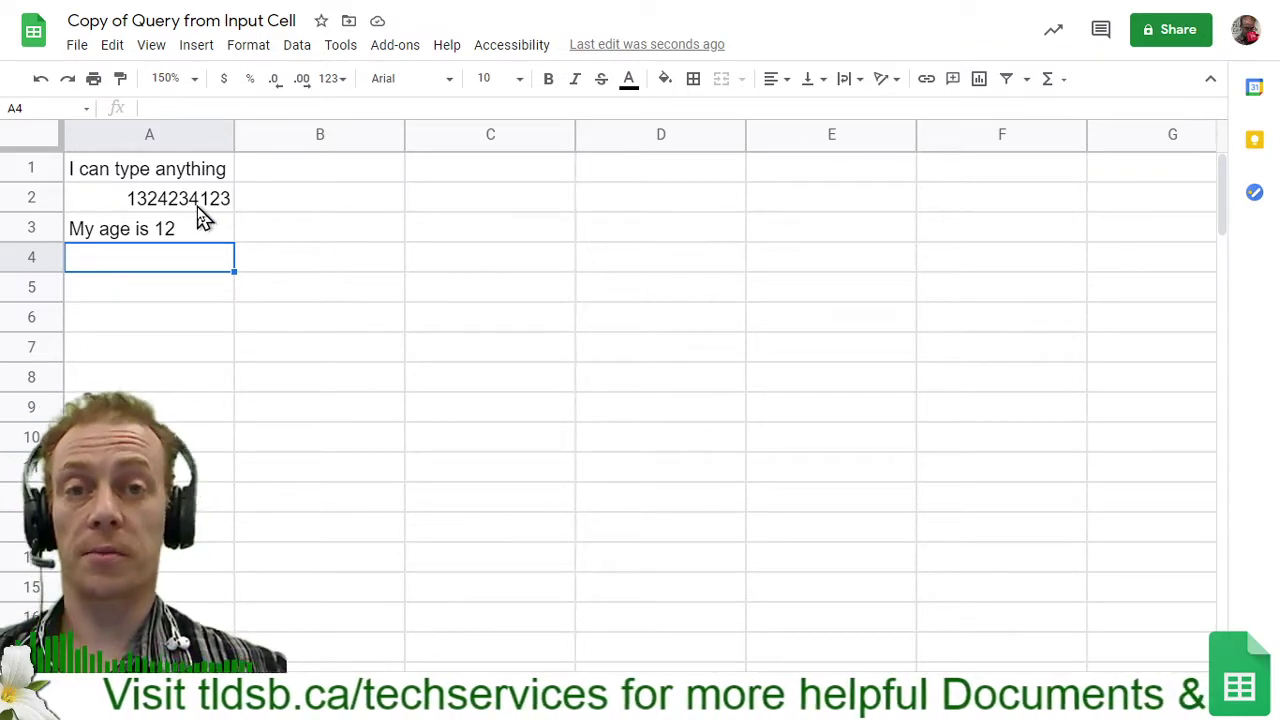
Check the horizontal alignment options for the number in cell A2
left_click(196, 208)
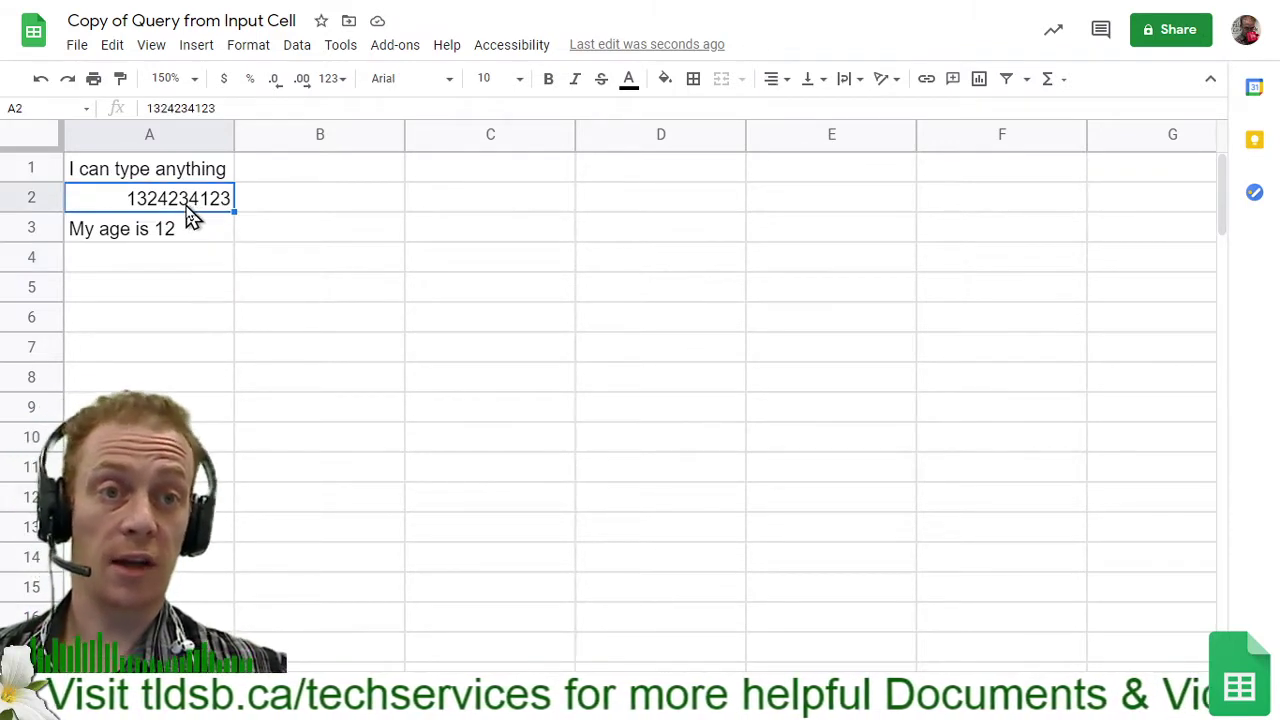
left_click(778, 82)
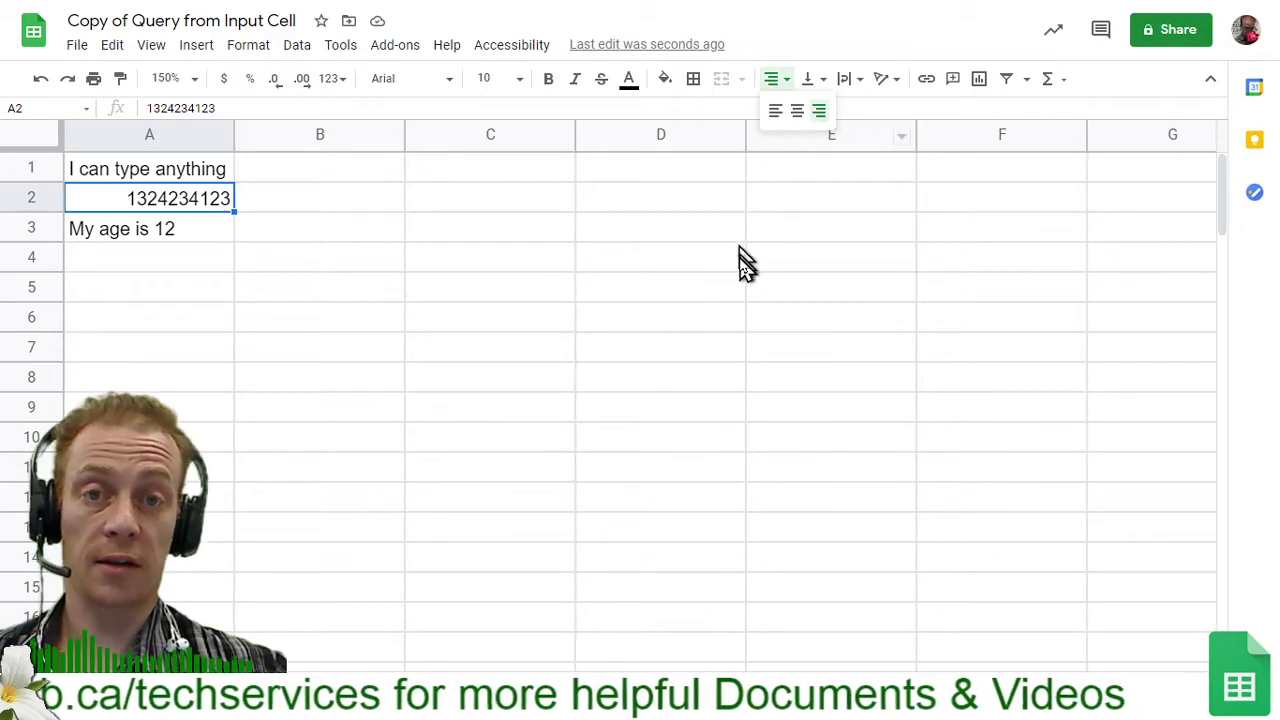
left_click(462, 240)
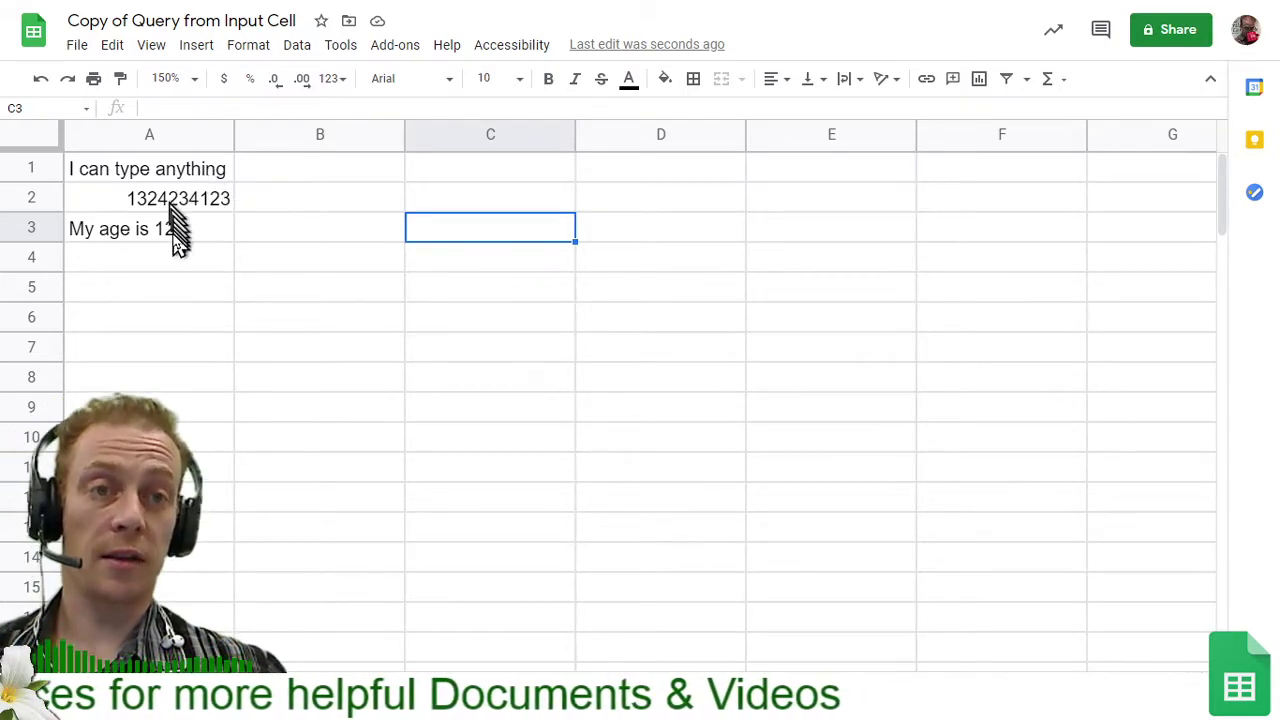
Enter the sample texts "as;ldkfjsdl;kfjsdfkj", ";alksdjfsdf" and ";alskdfj" in cells C1 to C3
left_click(485, 186)
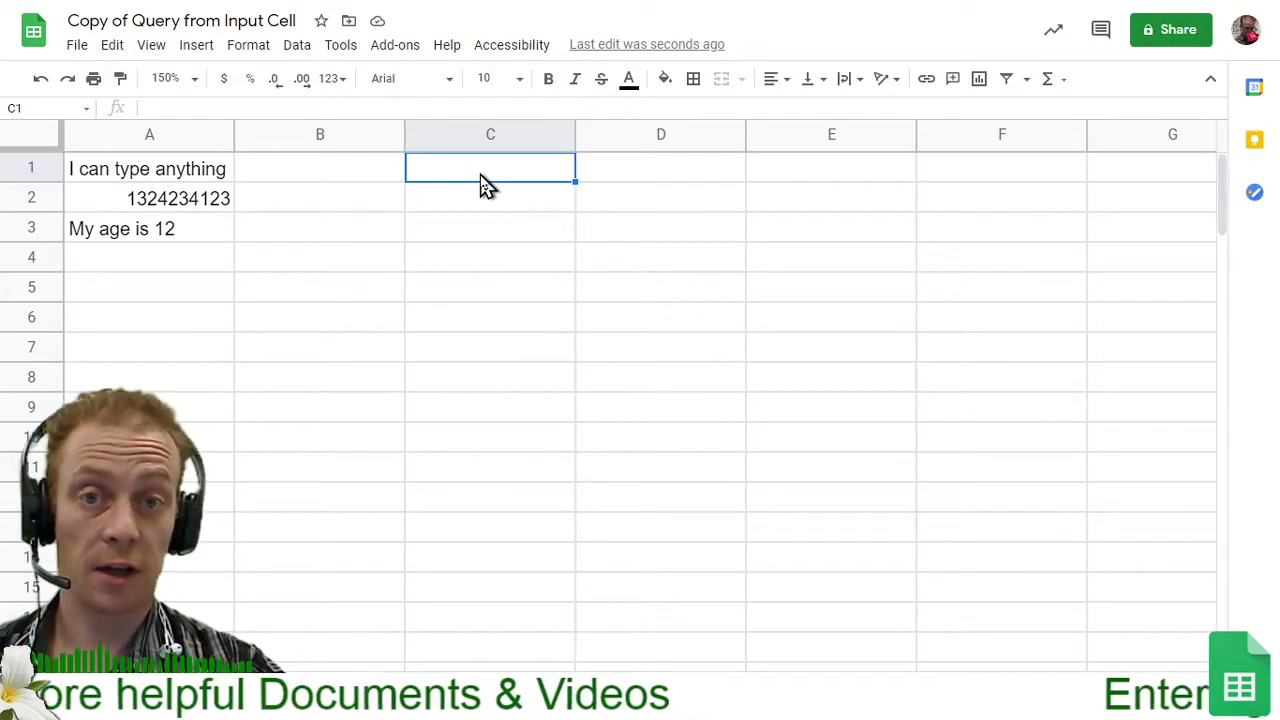
type("as;ldkfjsdl;kfjsdfkj")
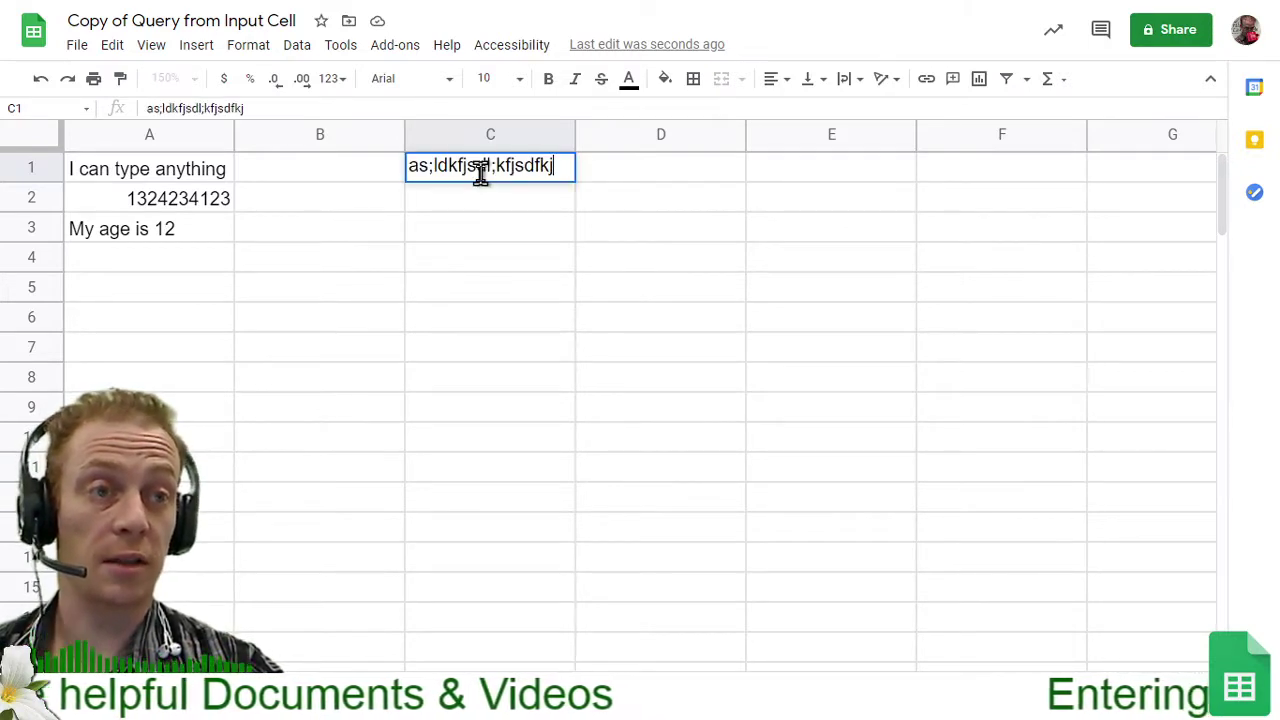
key("Return")
type(";alksdjfsdf")
key("Return")
type(";alskdfj")
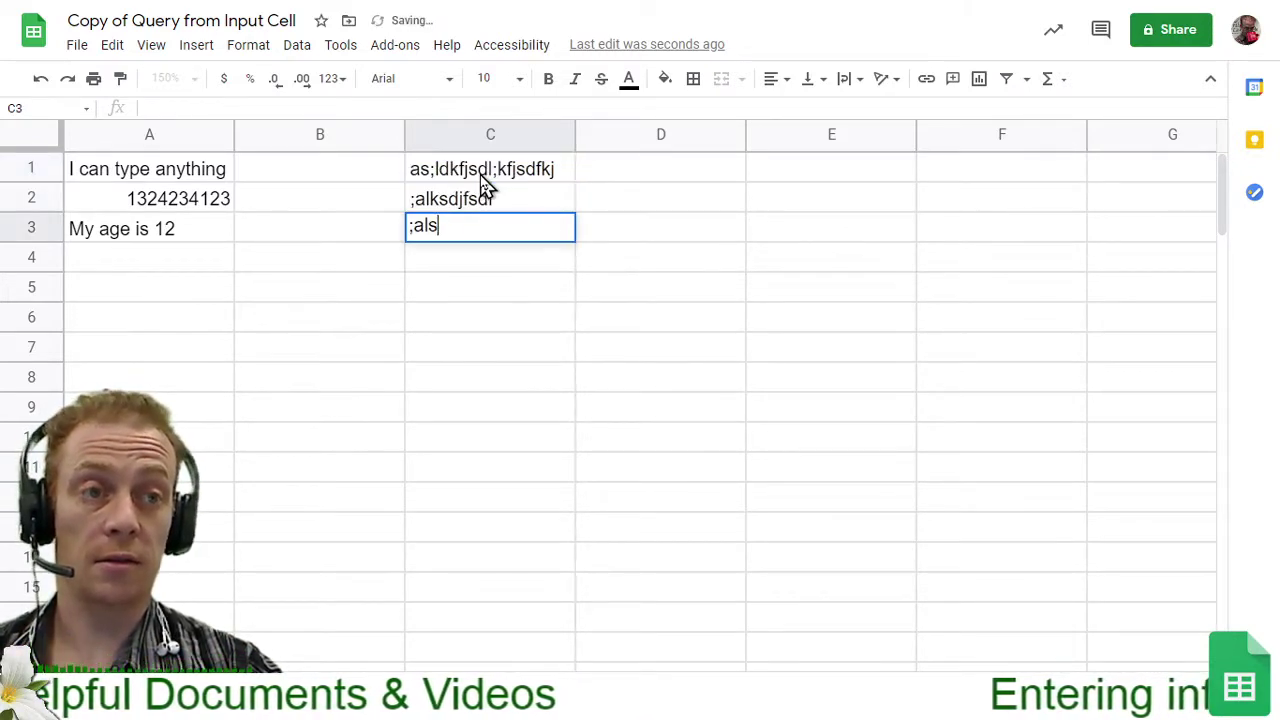
key("Return")
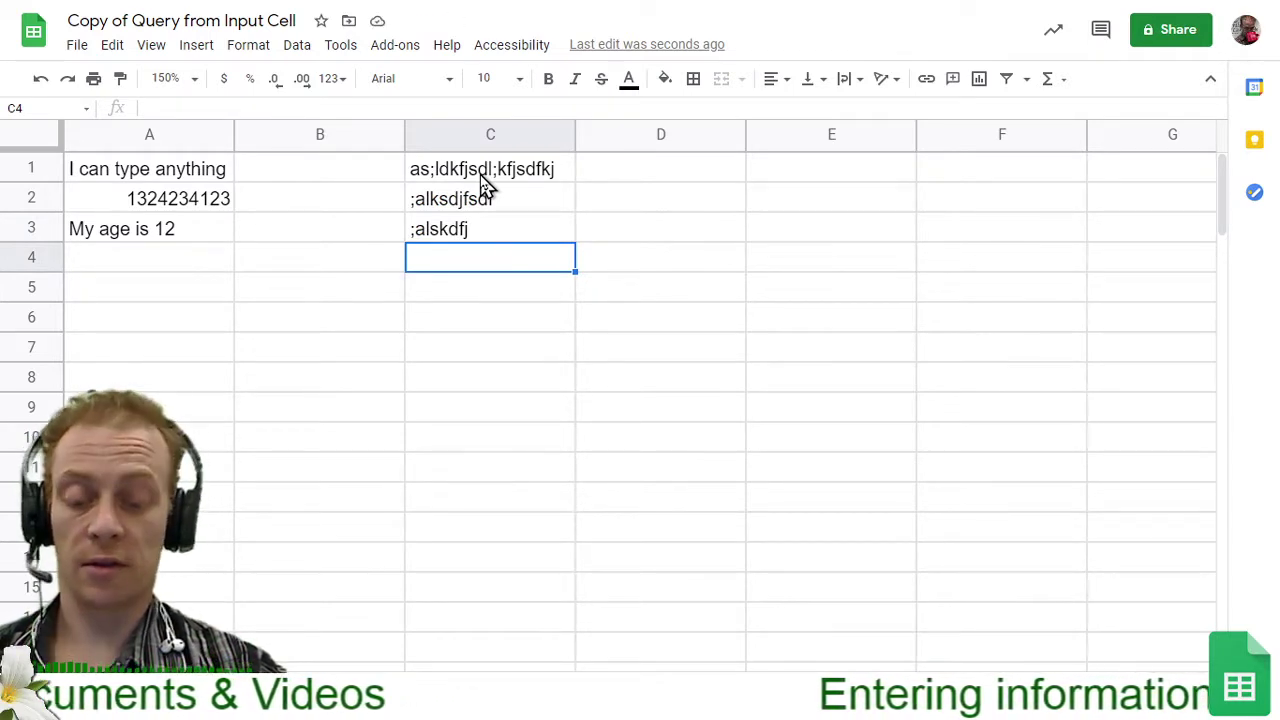
Clear the sample entries from C1:C3 and A1:A4
left_click_drag(480, 174, 480, 234)
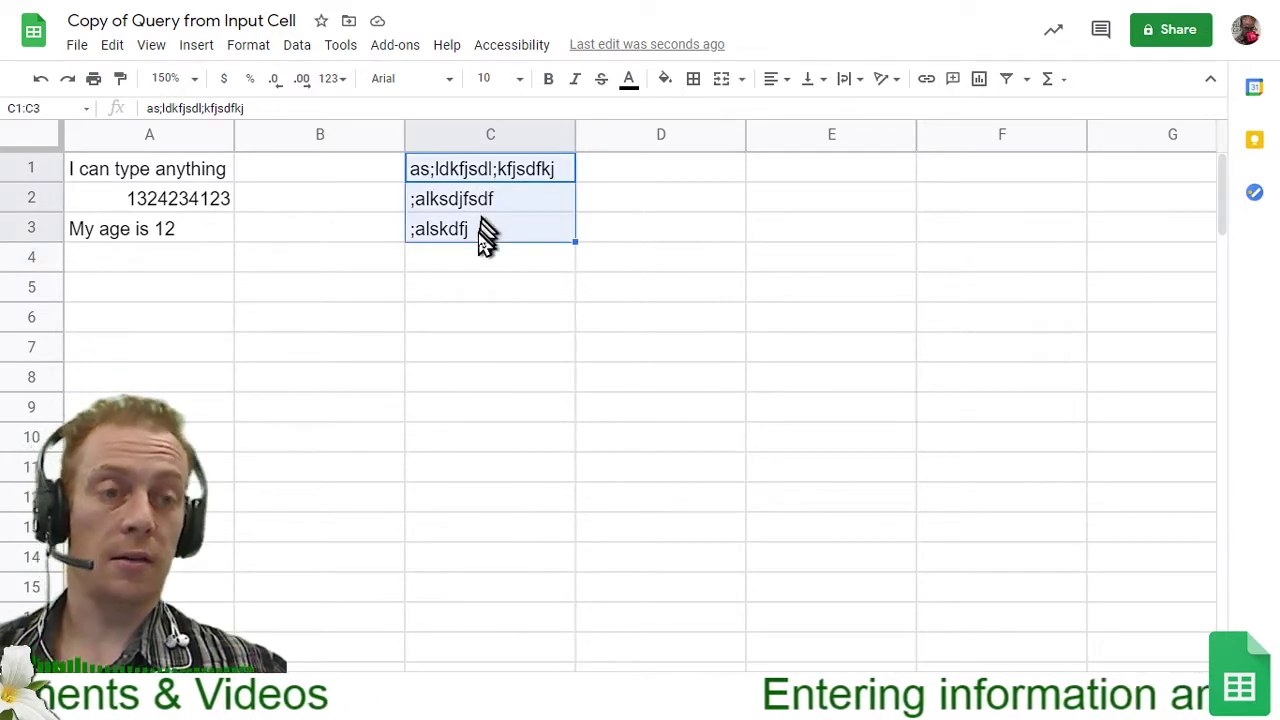
key("Delete")
left_click_drag(209, 171, 194, 251)
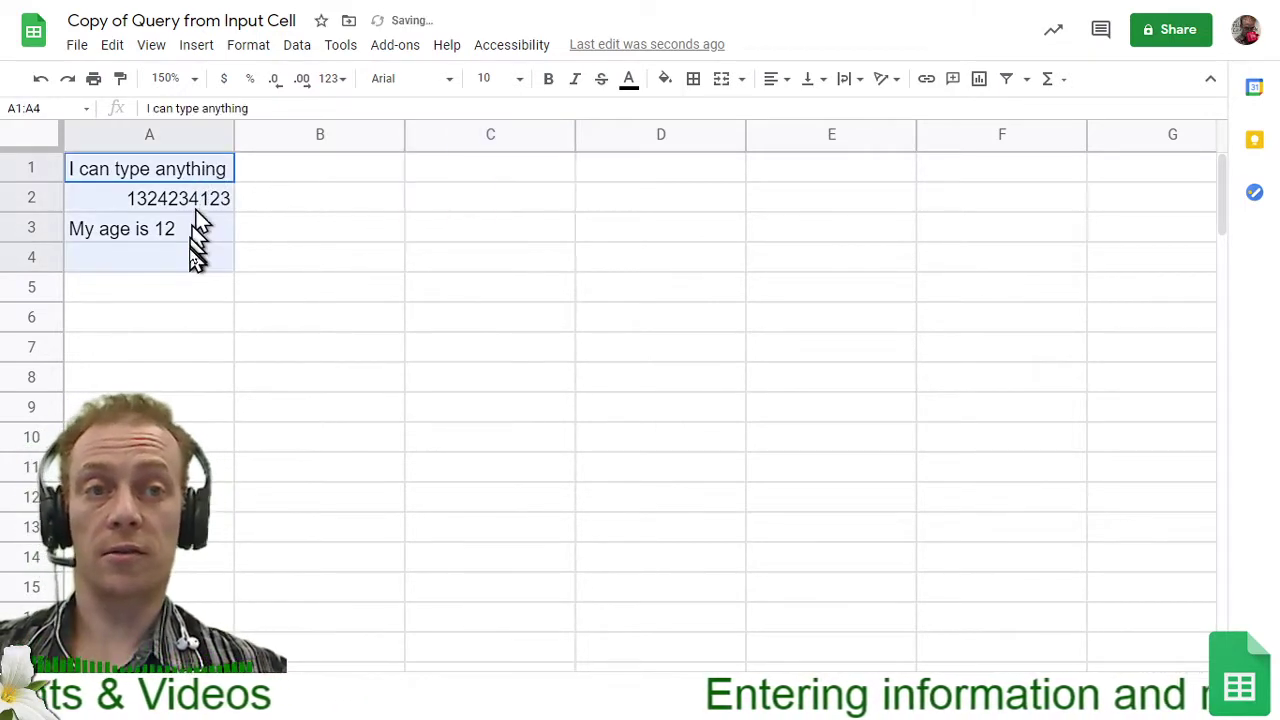
key("Delete")
Enter the column headings Header 1, Header 2, Header 3 and Header 4 across cells A1 to D1
left_click(196, 174)
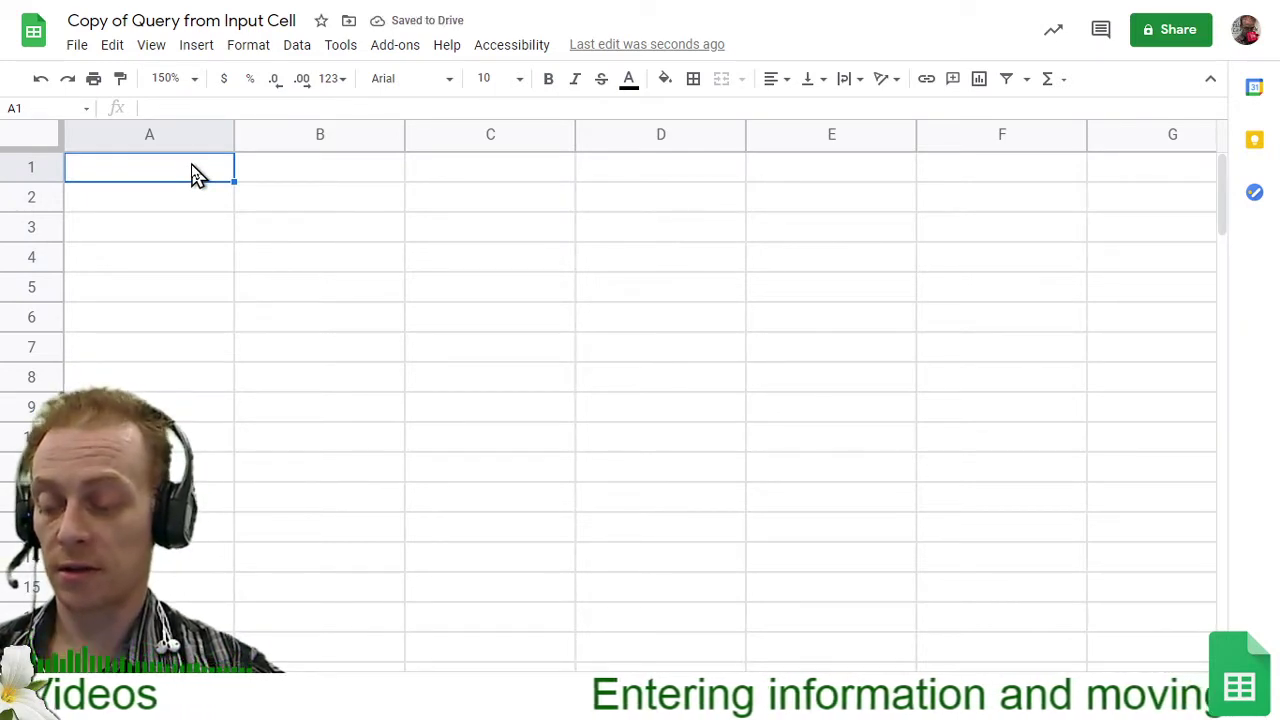
type("Header 1")
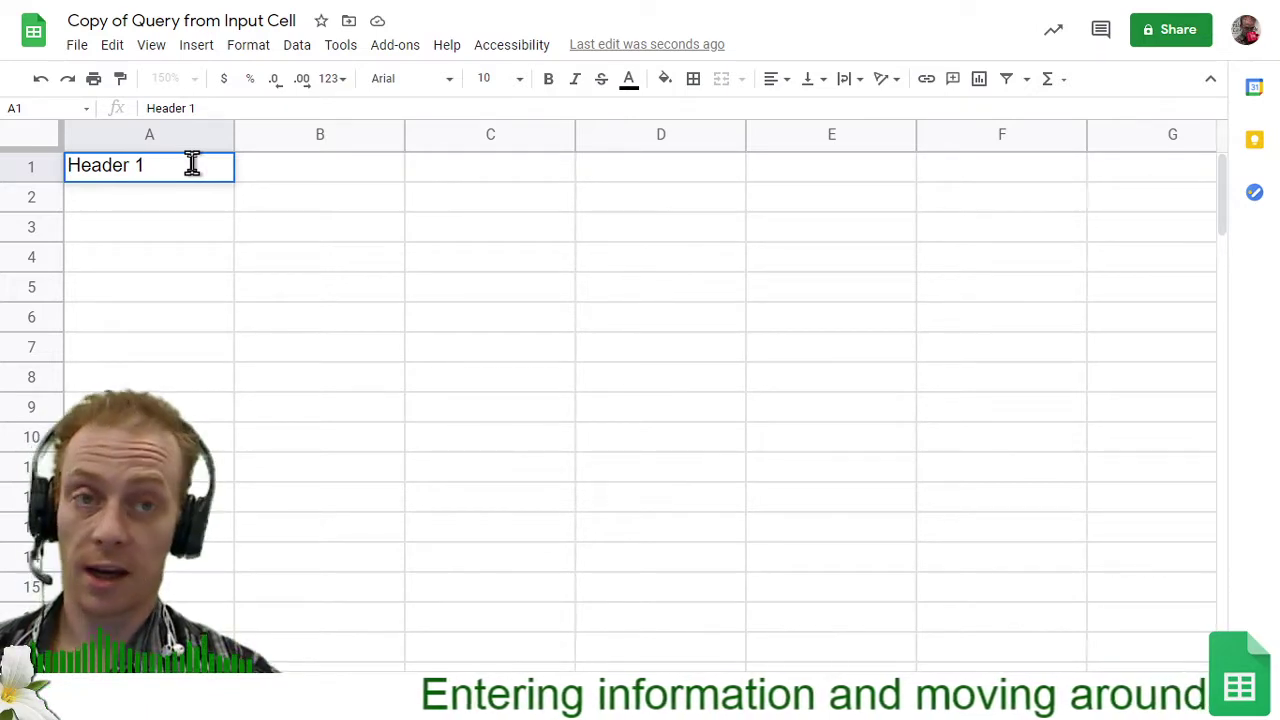
key("Tab")
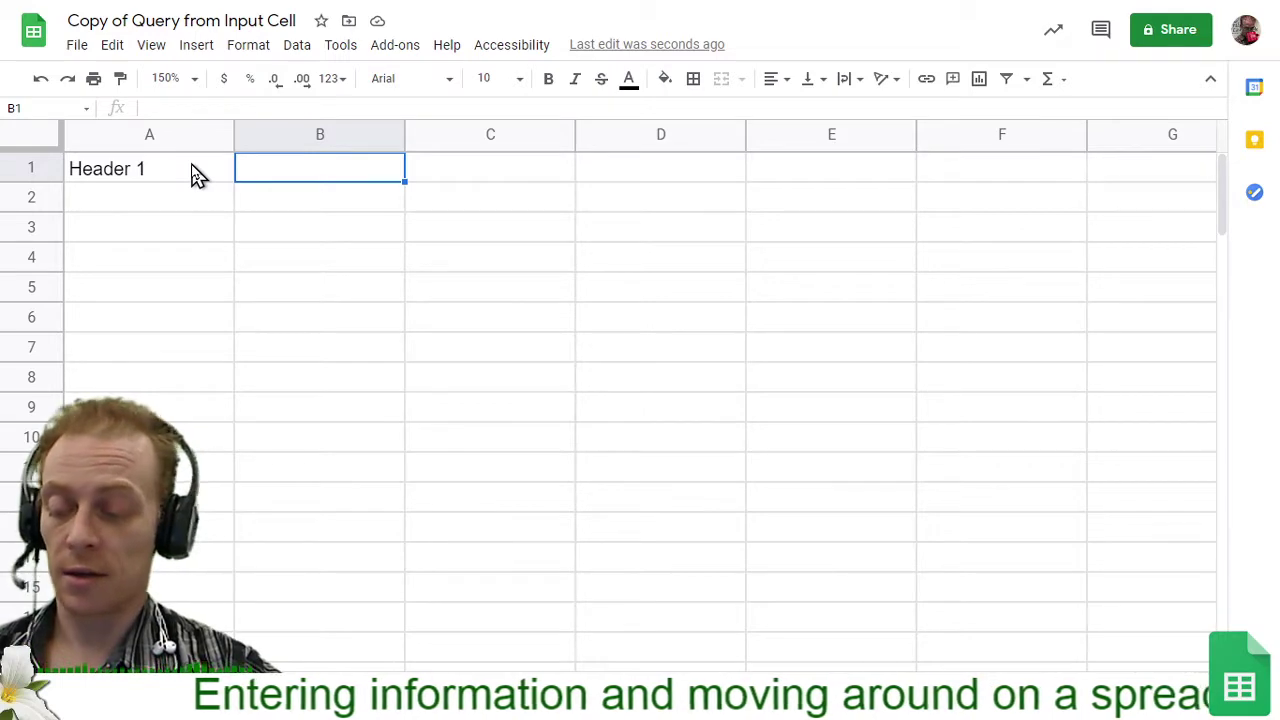
type("Header 2")
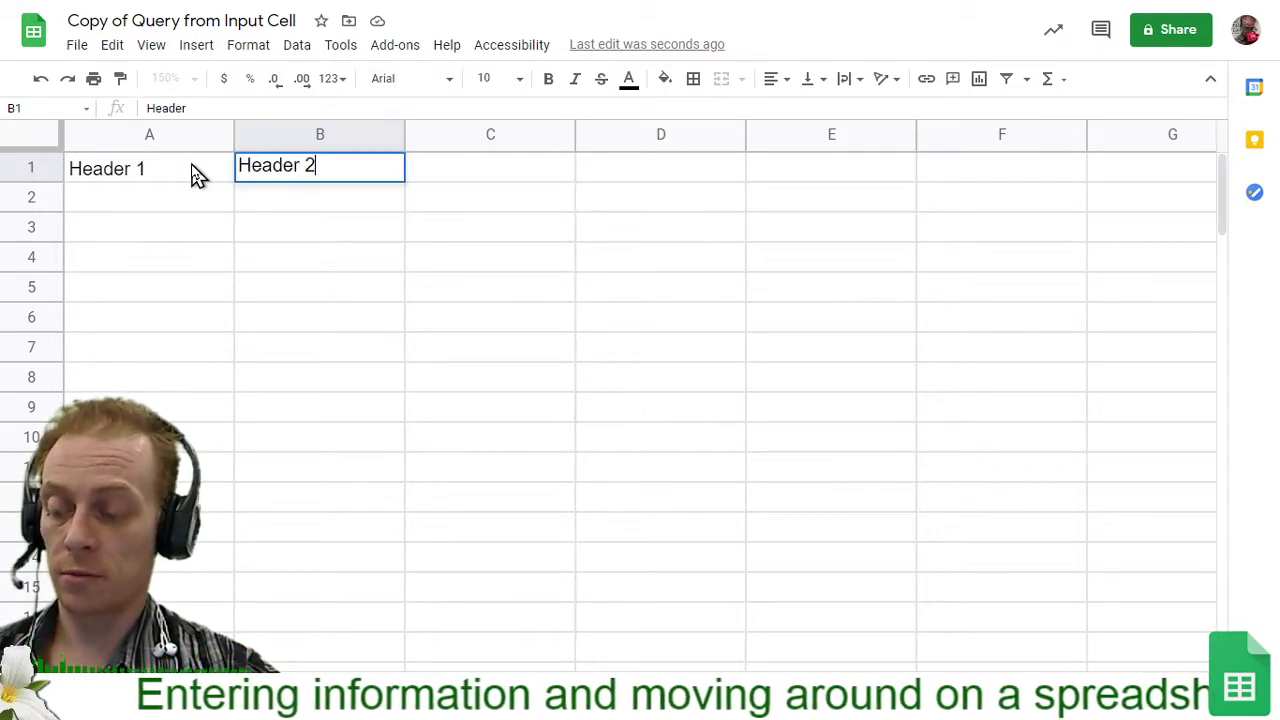
key("Tab")
type("Head")
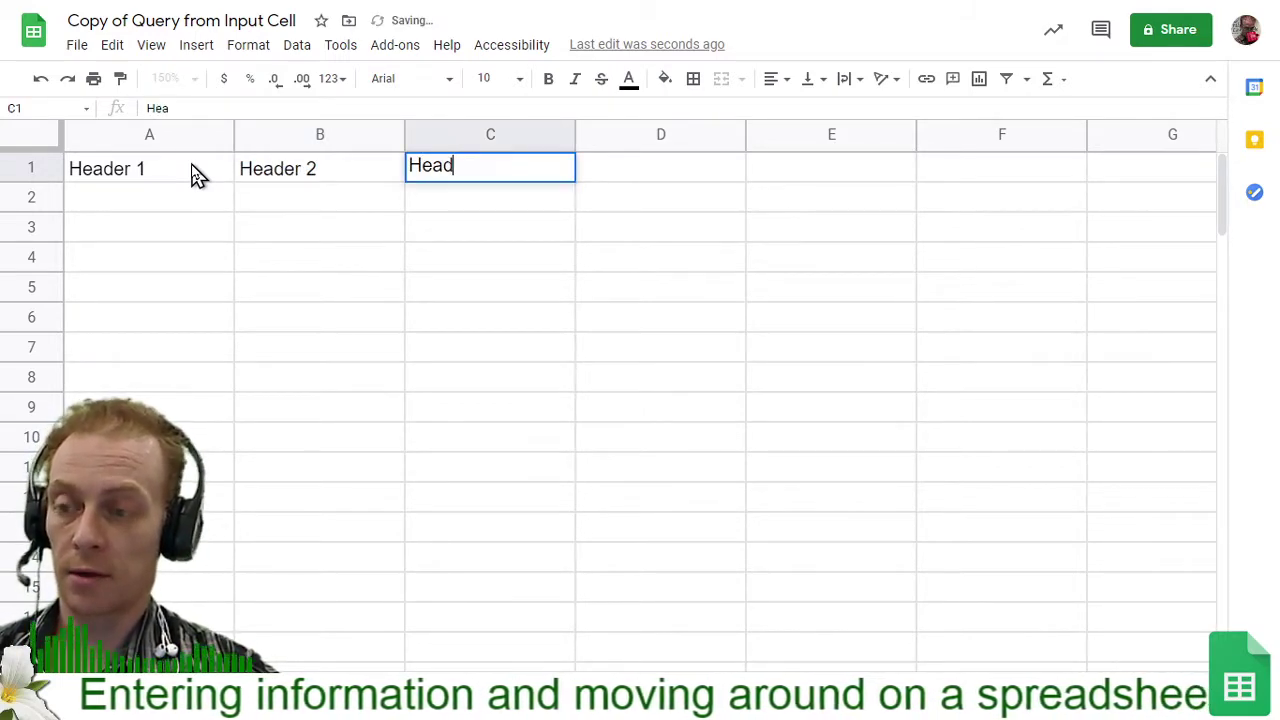
type("er 3")
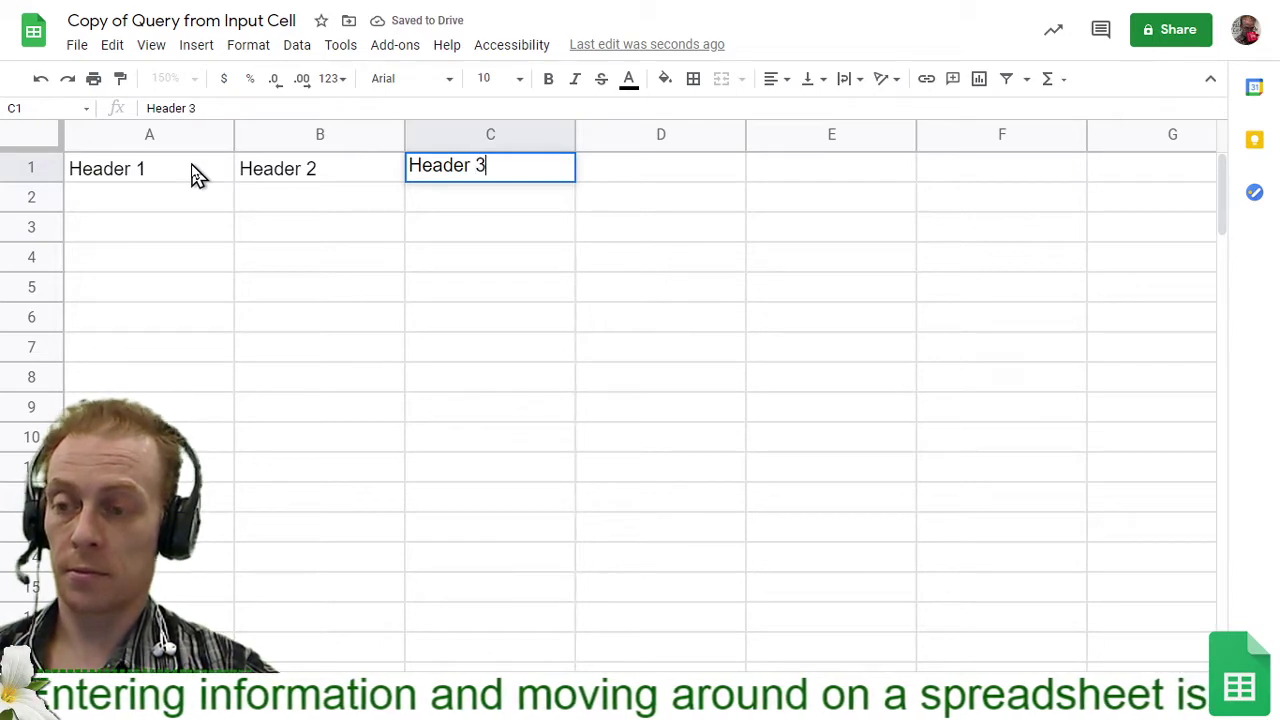
key("Tab")
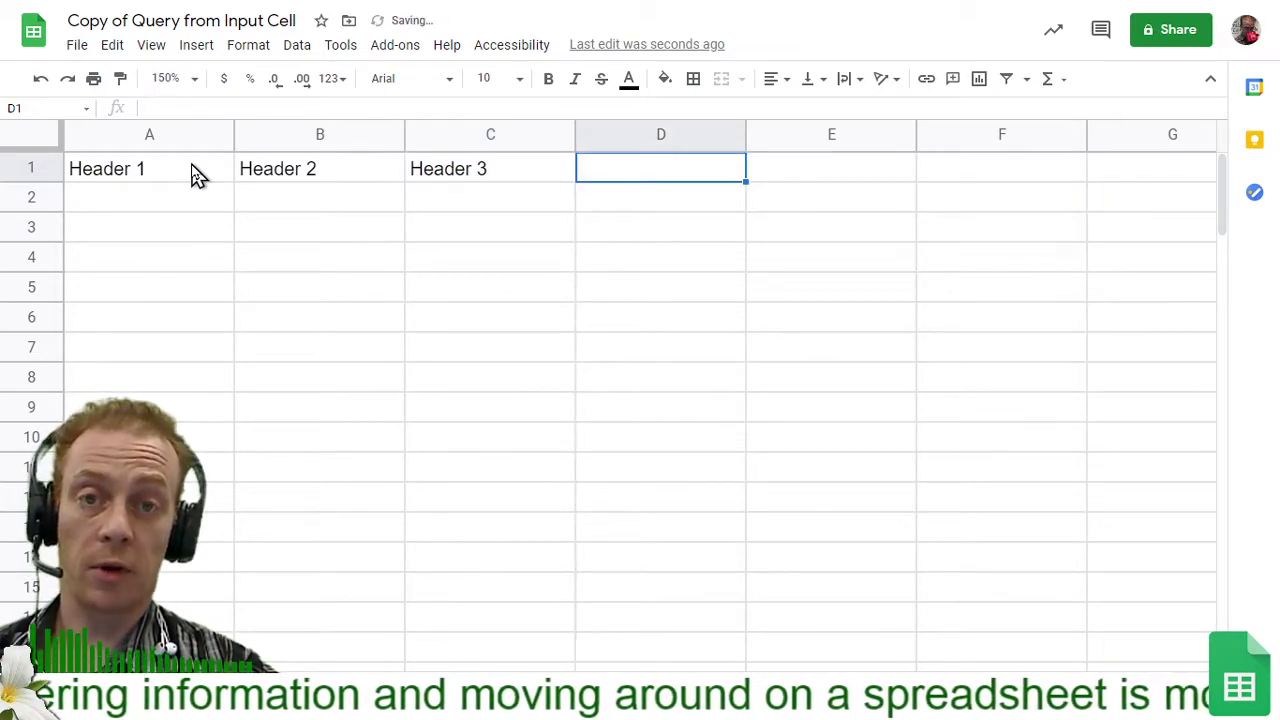
type("Head")
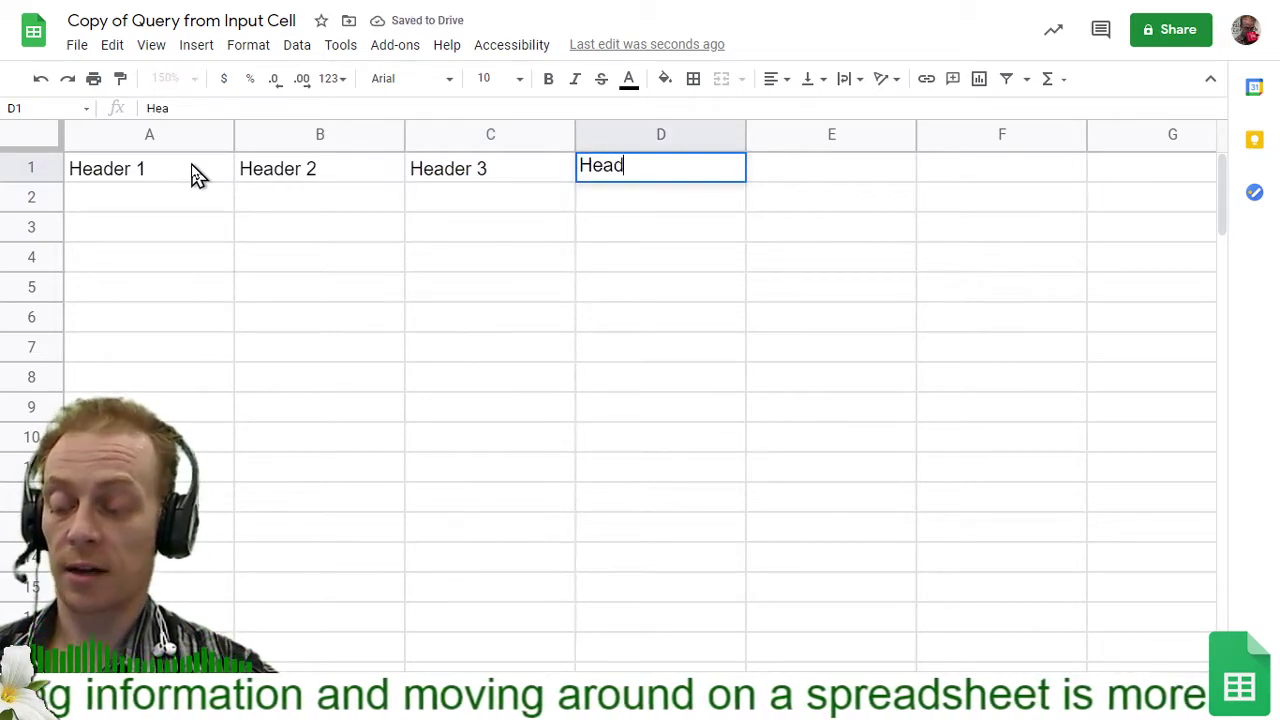
type("er 4")
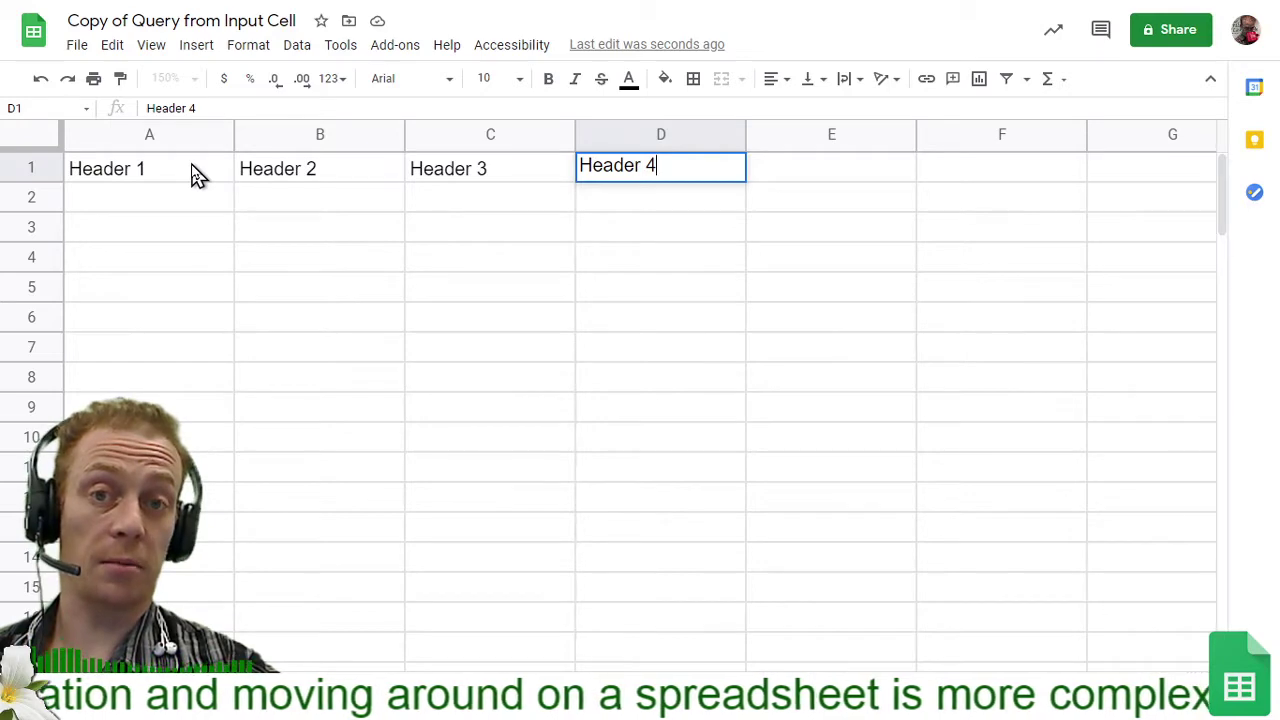
key("Return")
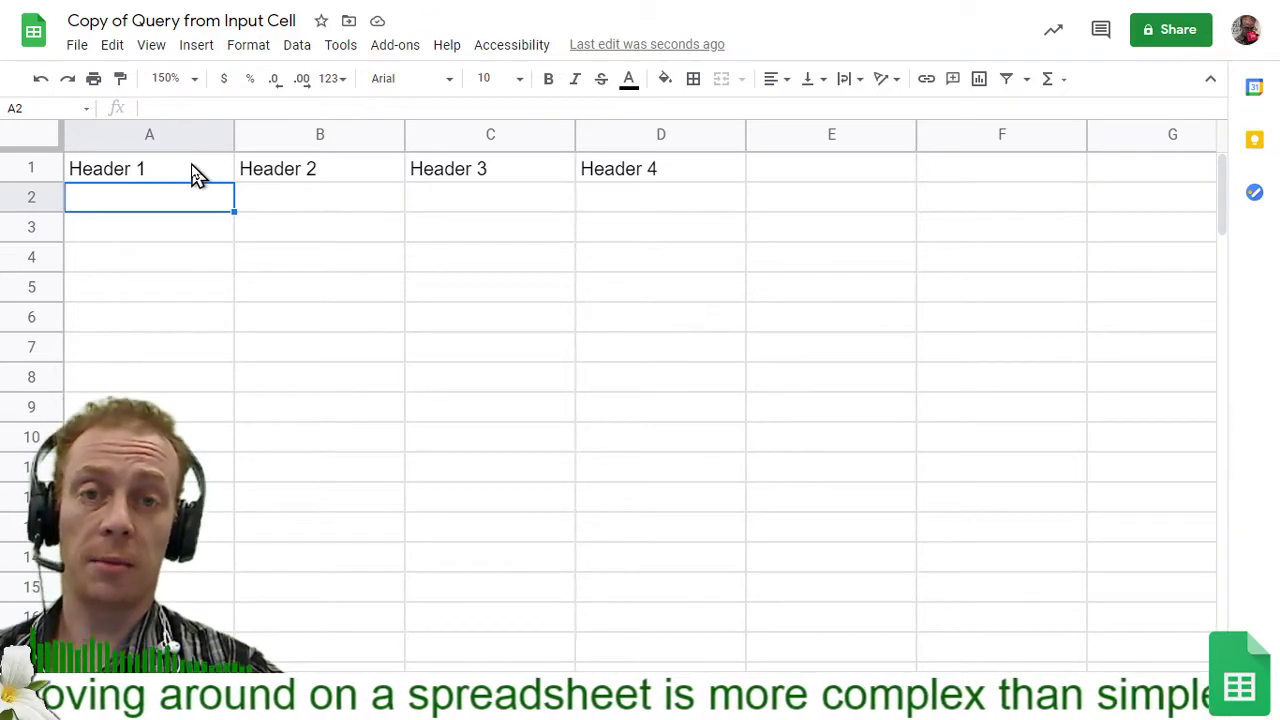
List Name 1, Name 2 and Name 3 under Header 1 in cells A2 to A4
type("Nma")
key("BackSpace")
key("BackSpace")
type("ame")
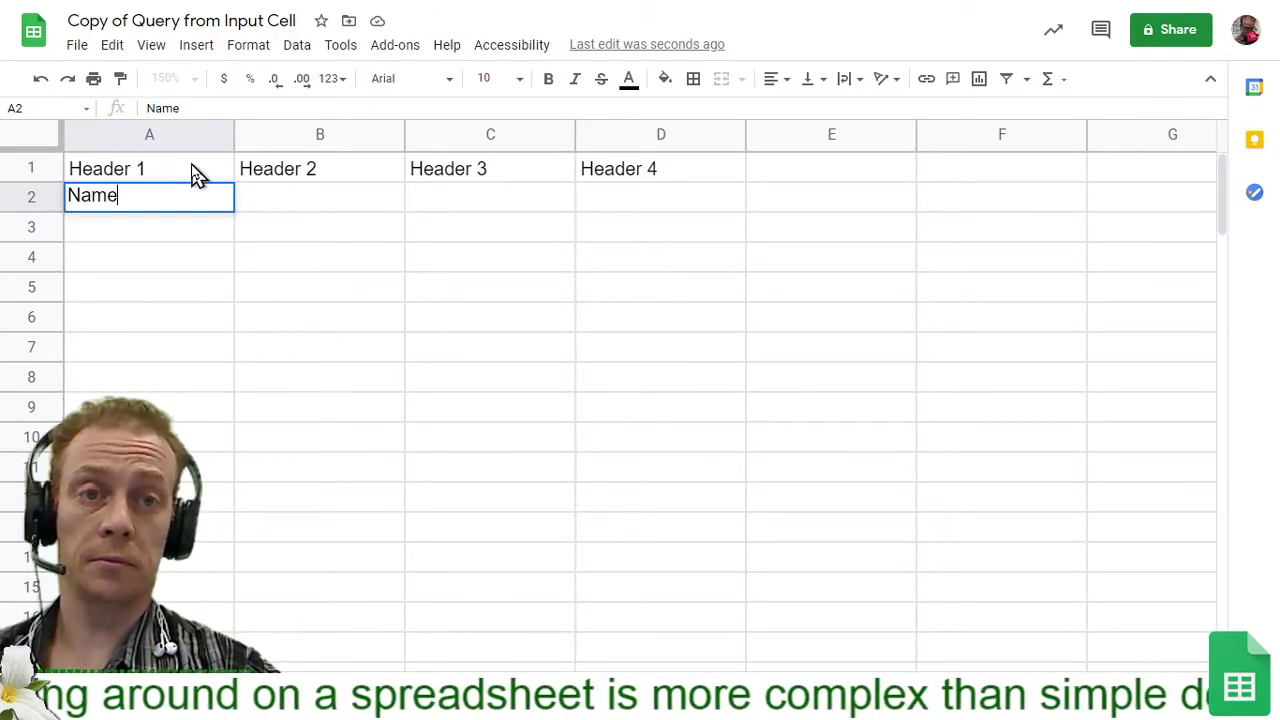
type(" 1")
key("Return")
type("N")
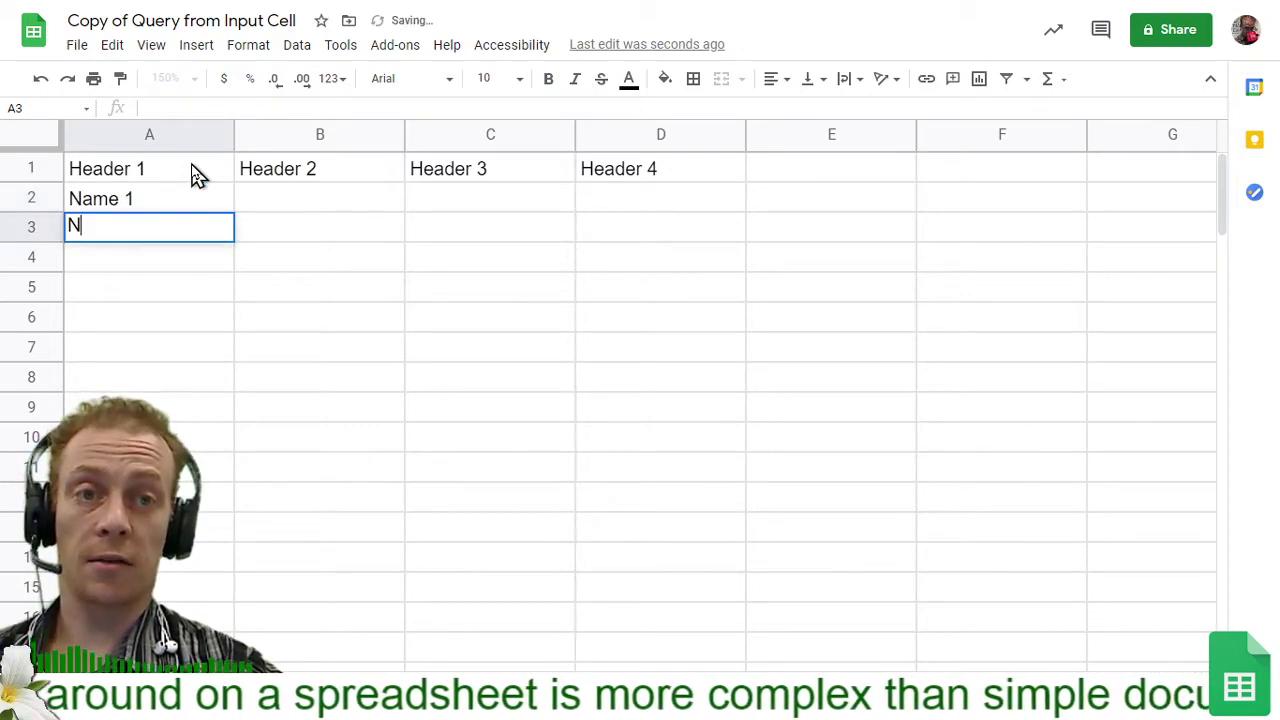
type("ame 2")
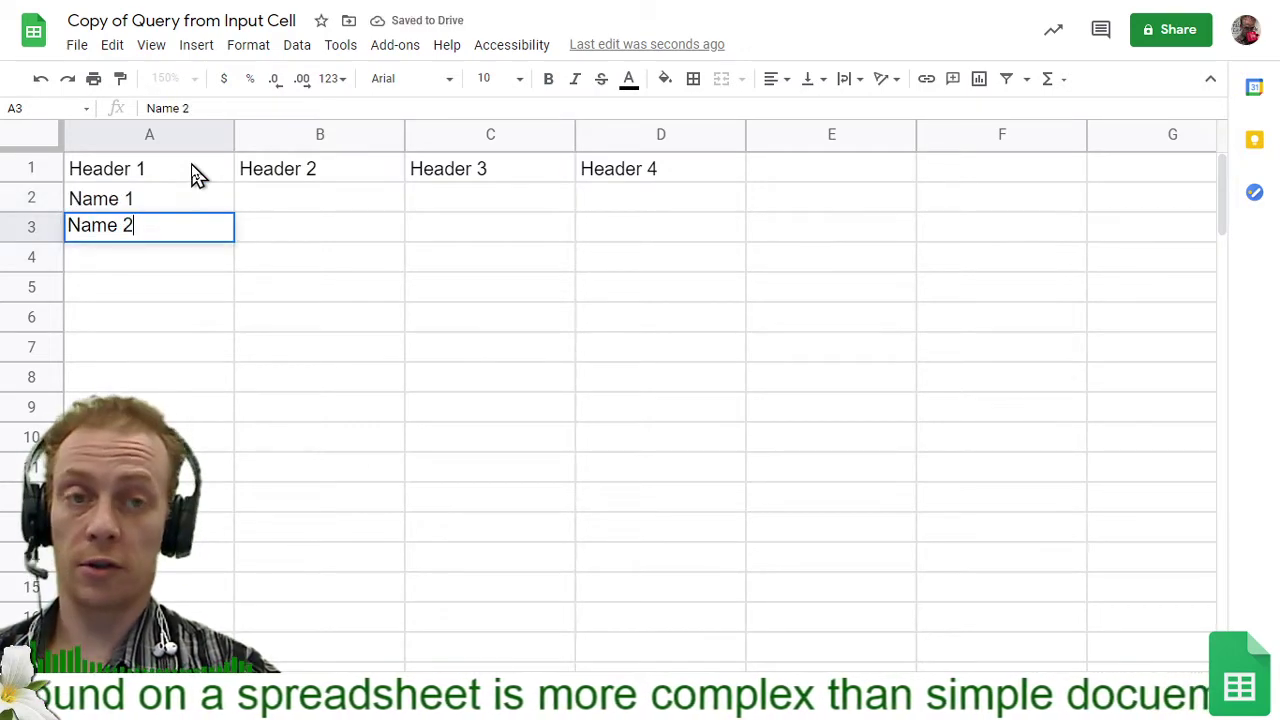
key("Return")
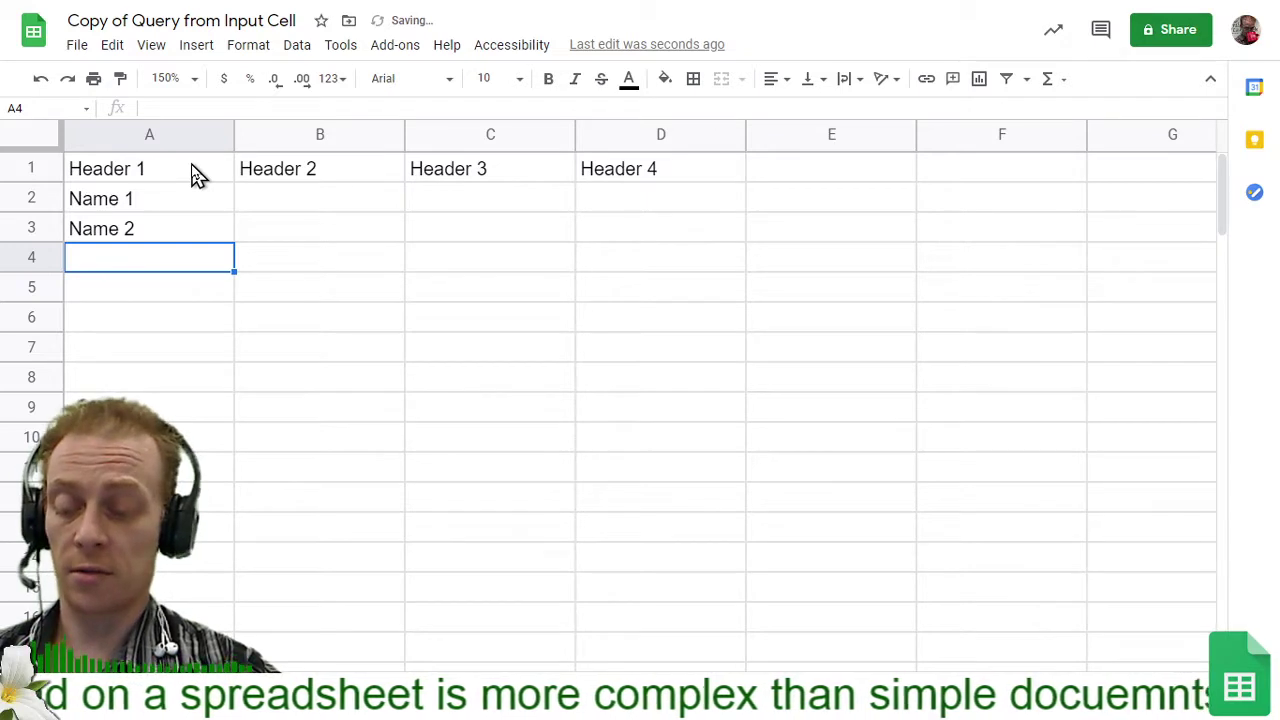
type("Name 3")
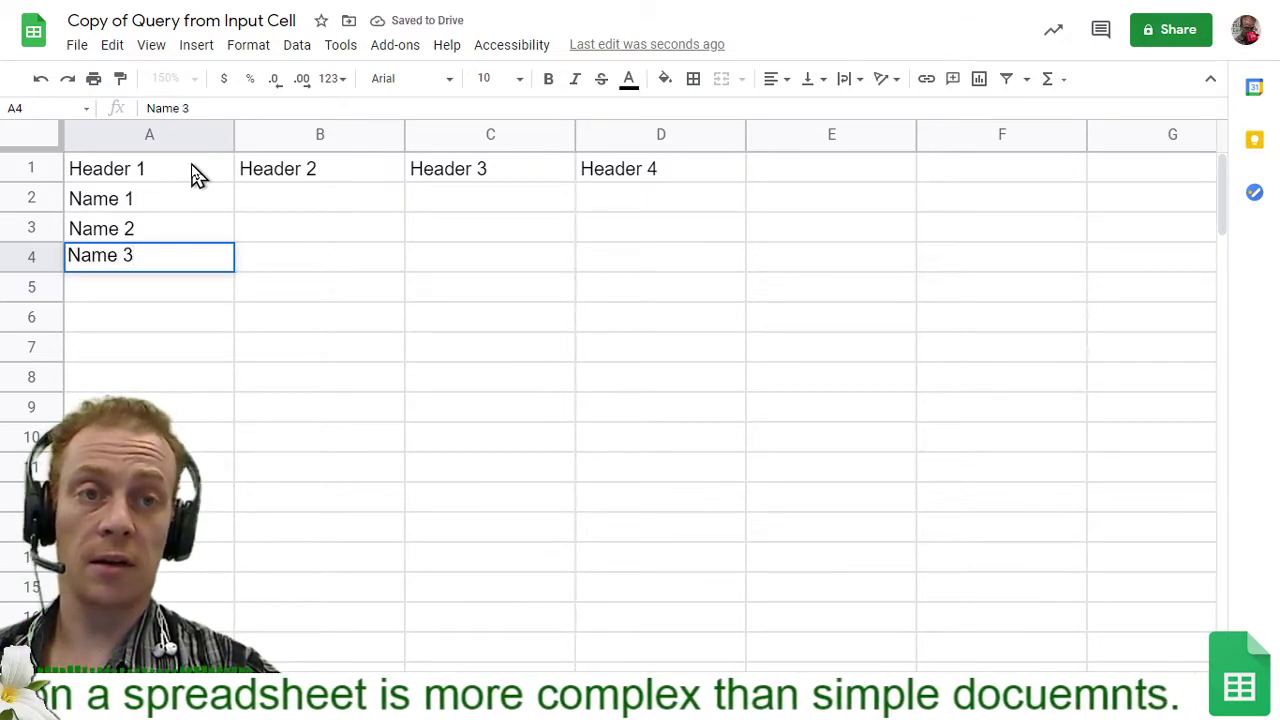
key("Return")
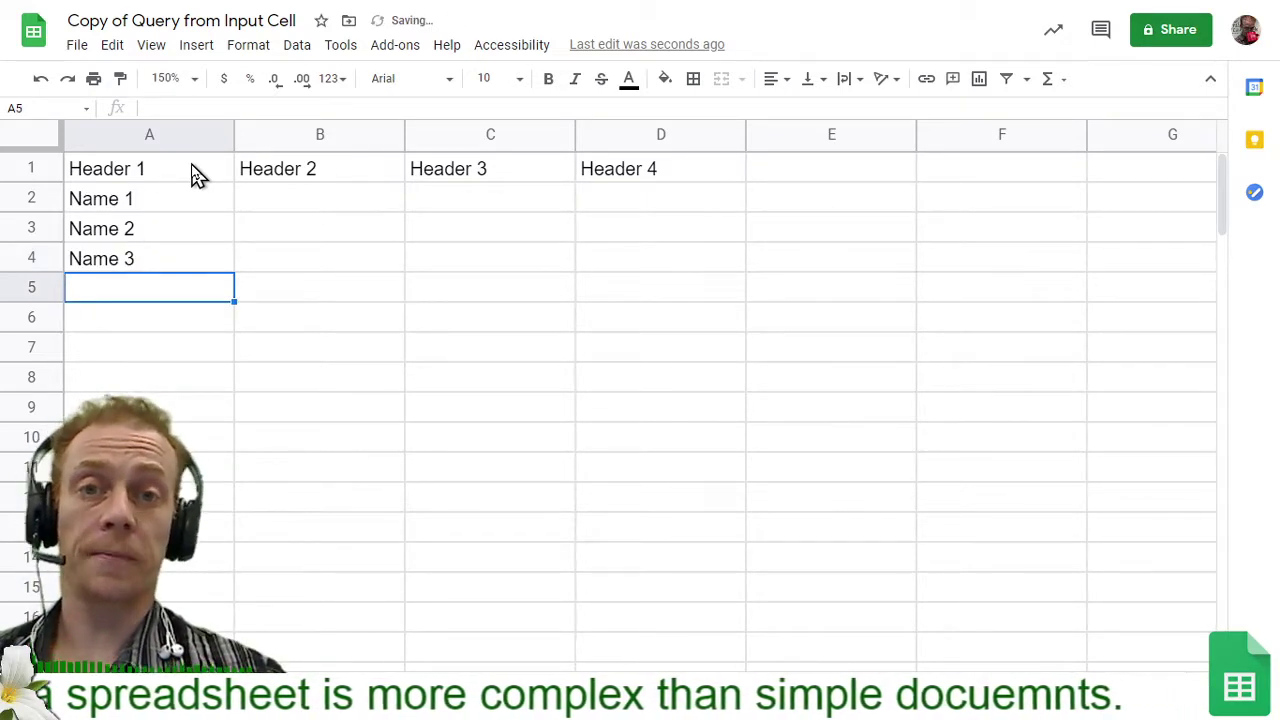
Enter the values 77, 66 and 76 under Header 2 in cells B2 to B4
key("Right")
key("Up")
key("Up")
key("Up")
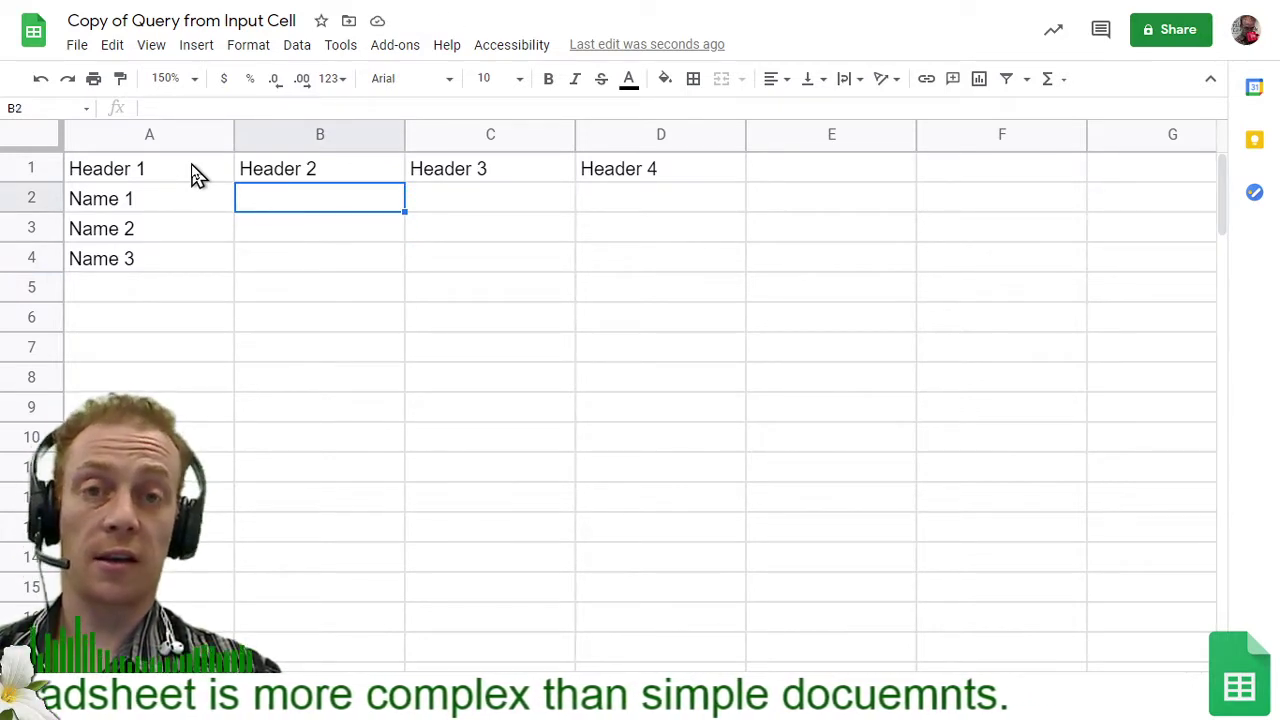
type("777")
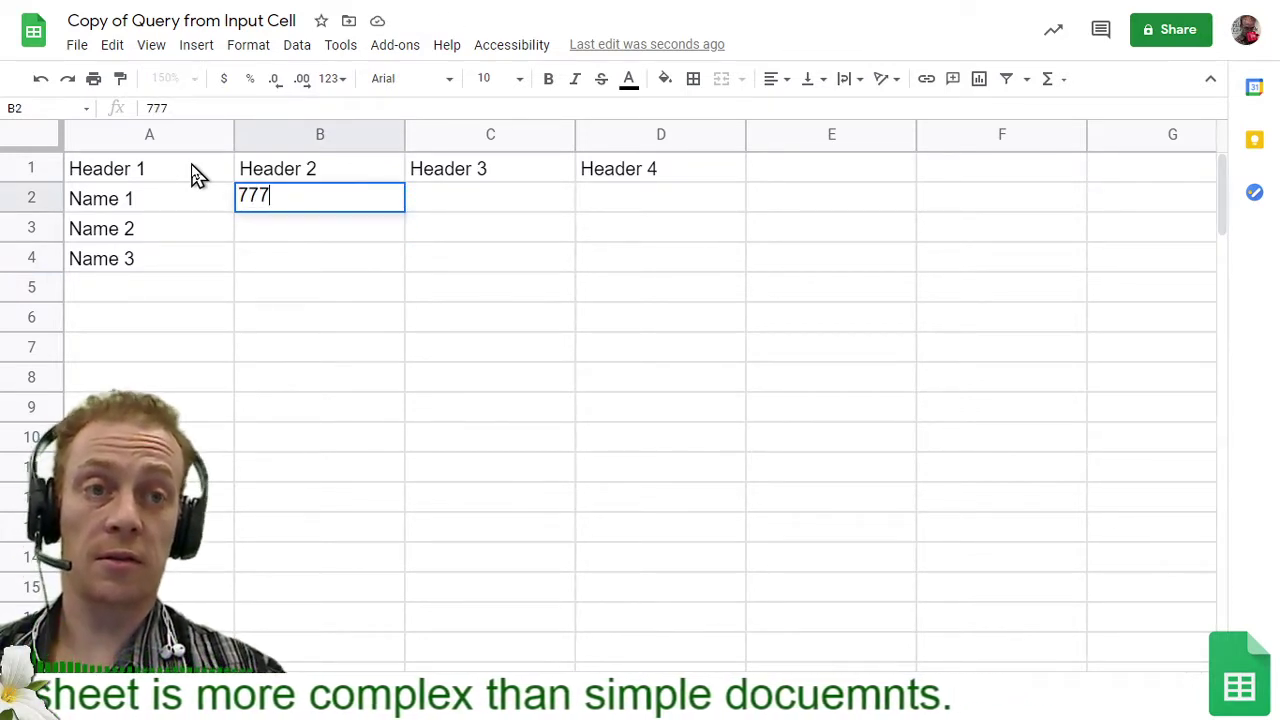
key("BackSpace")
key("Return")
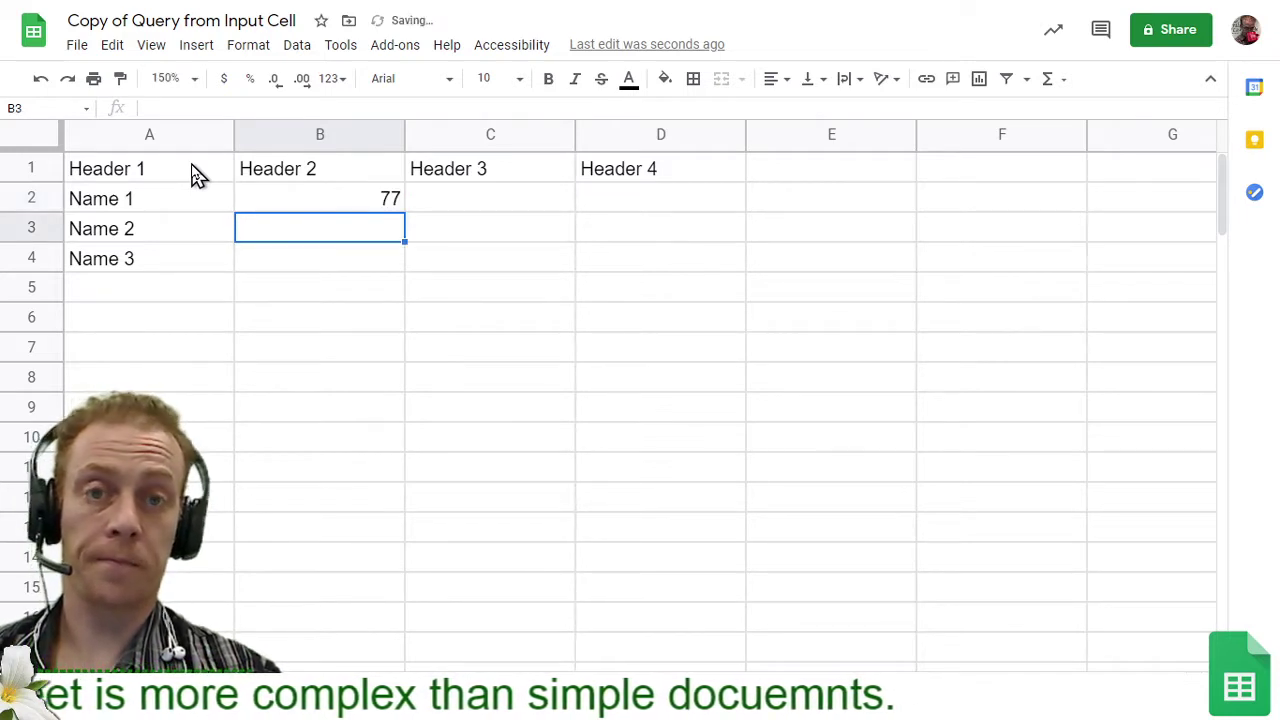
type("66")
key("Return")
type("76")
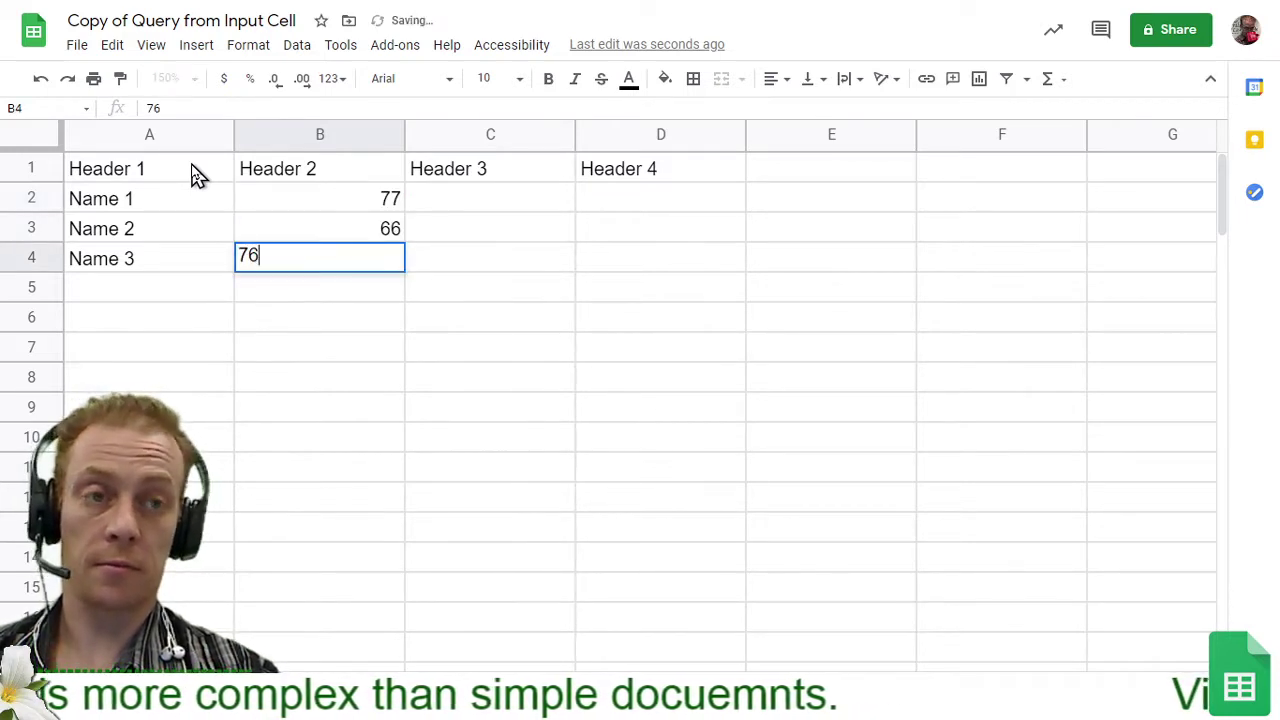
key("Return")
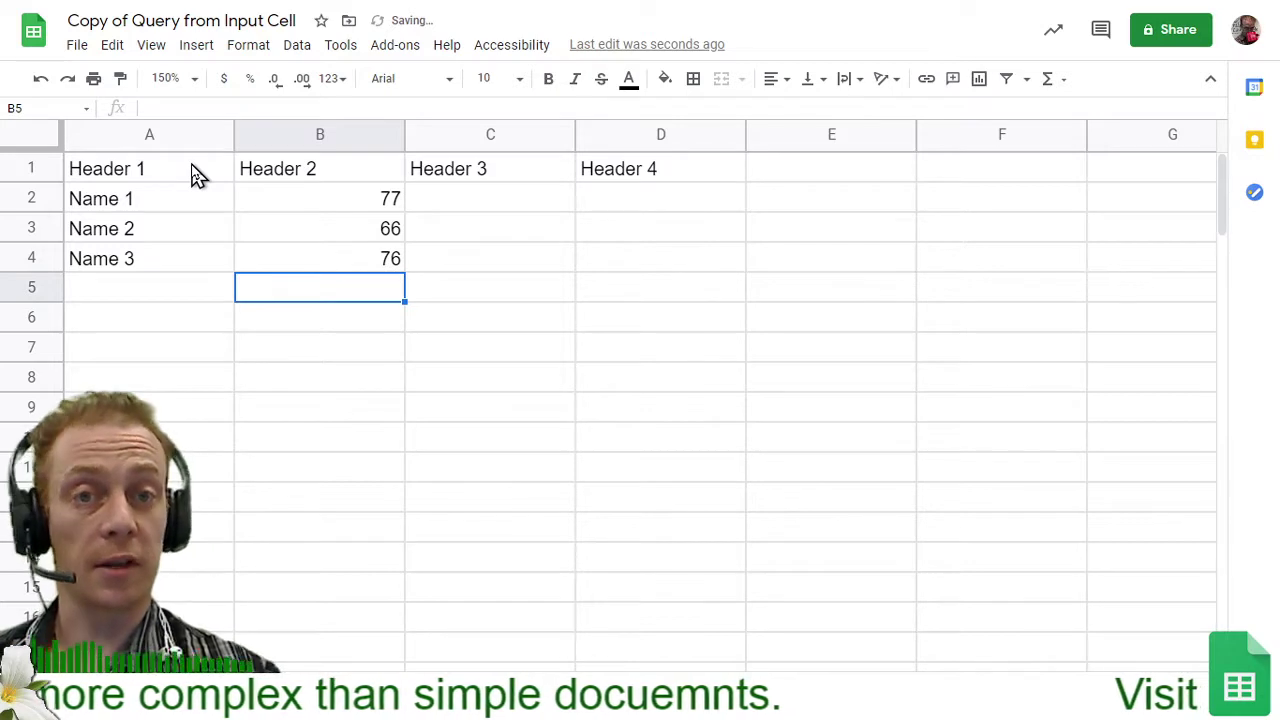
Move the active cell around the table and the surrounding empty cells, finishing on cell B5
key("Up")
key("Right")
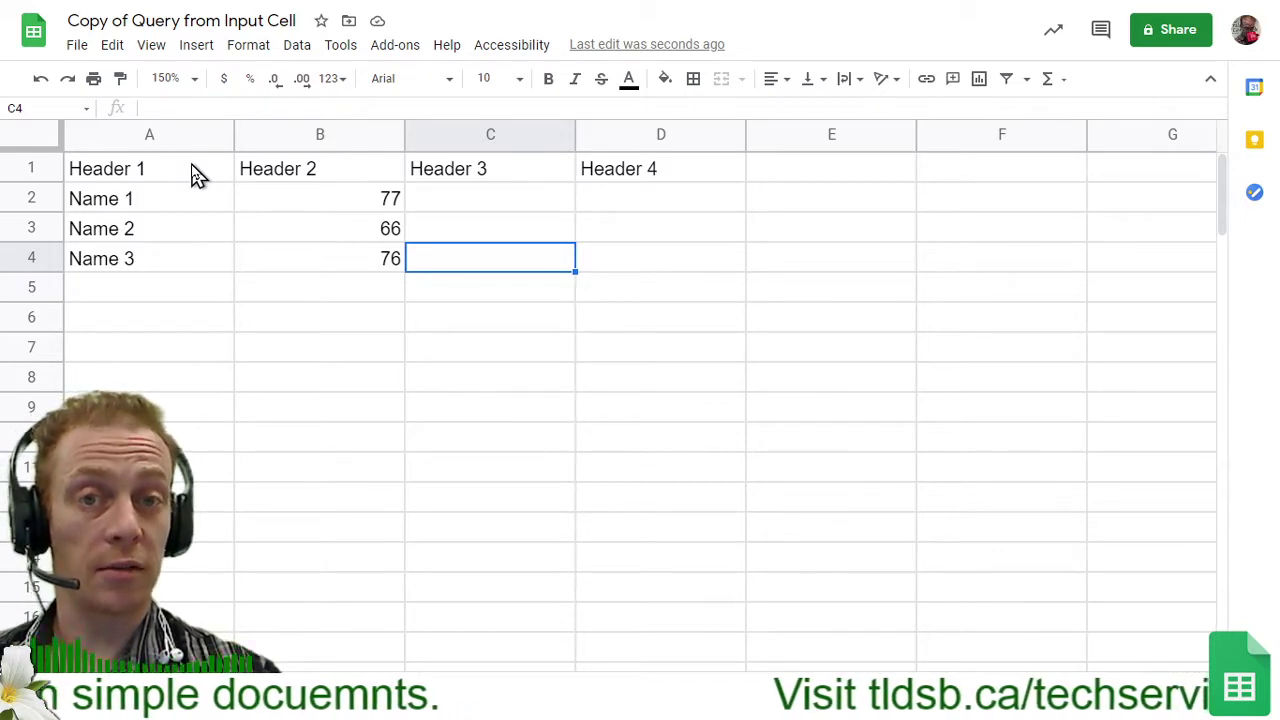
key("Right")
key("Right")
key("Down")
key("Left")
key("Left")
key("Left")
key("Up")
key("Up")
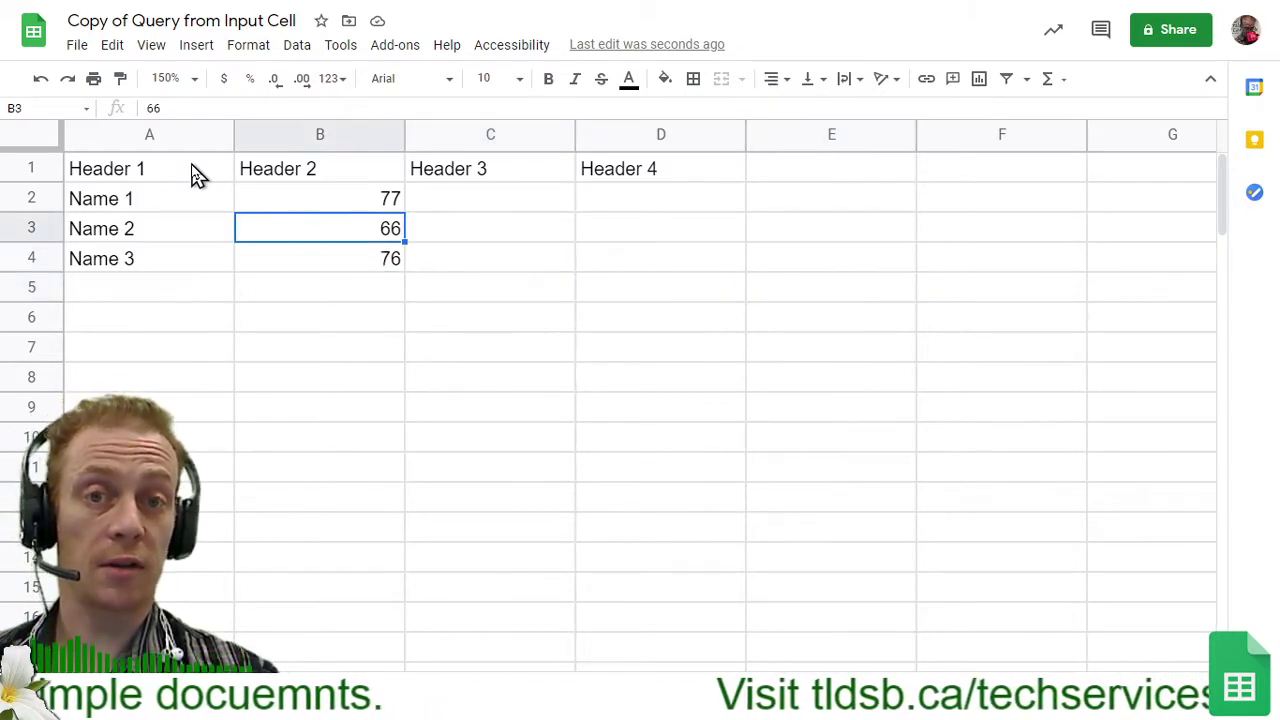
key("Down")
key("Down")
key("Down")
key("Down")
key("Right")
key("Right")
key("Right")
key("Up")
key("Up")
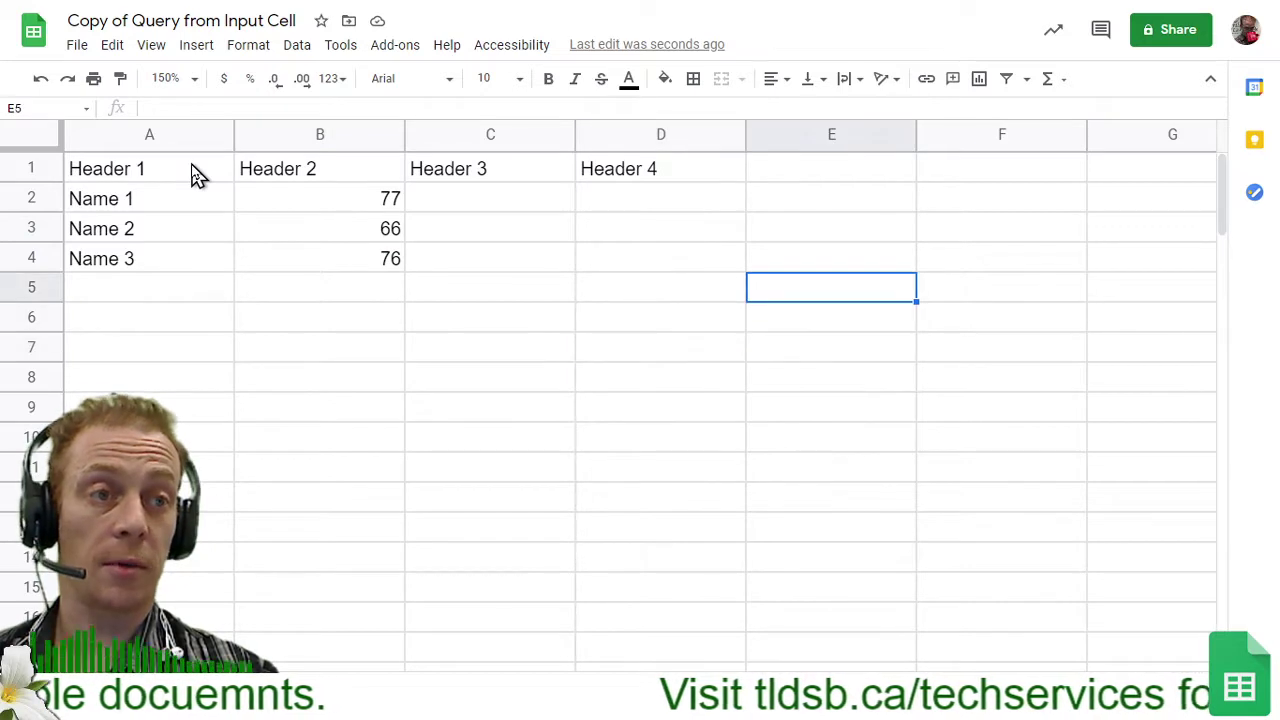
key("Left")
key("Left")
key("Left")
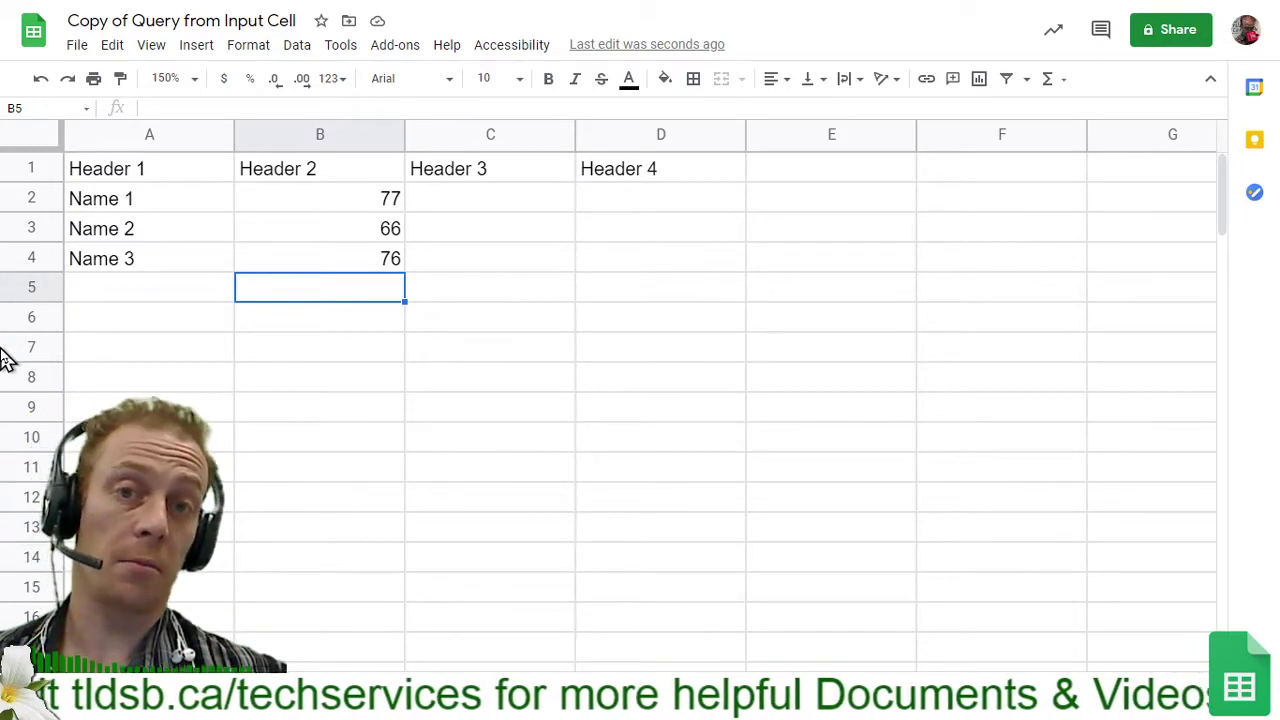
Examine the options offered for the sheet's last column, T, and close them without choosing any
left_click(692, 266)
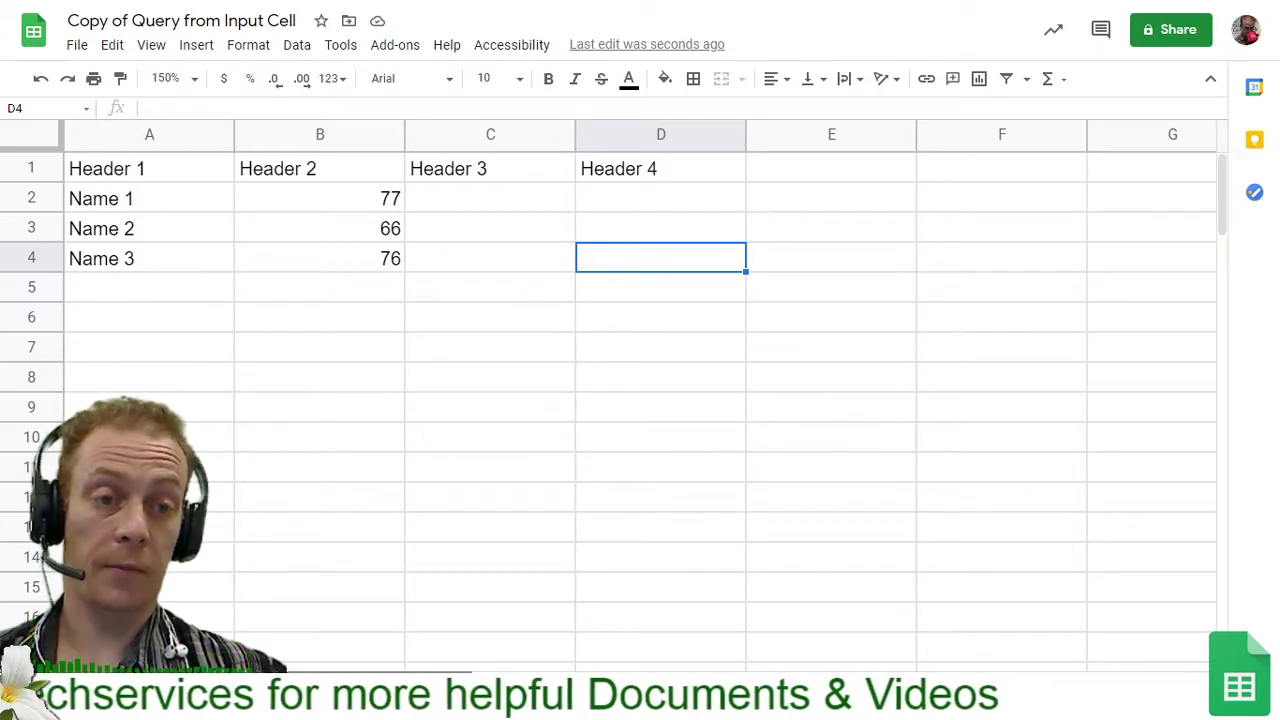
left_click_drag(352, 677, 1188, 666)
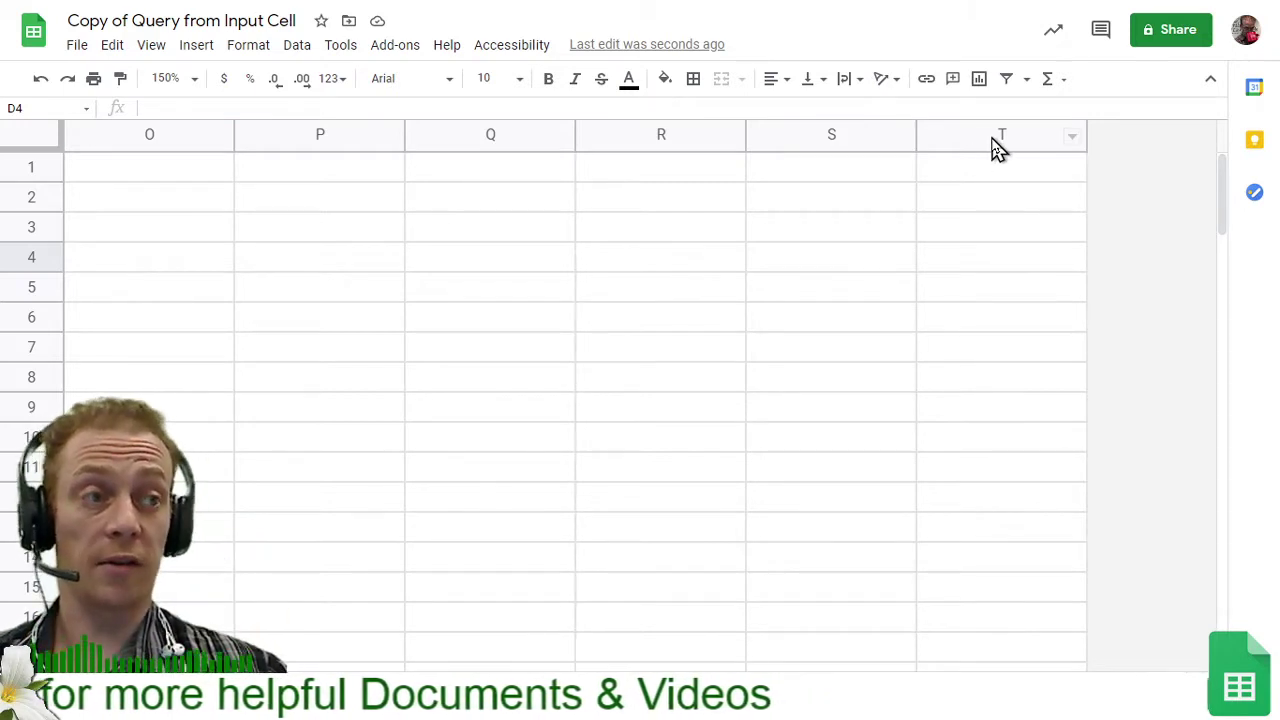
left_click(970, 207)
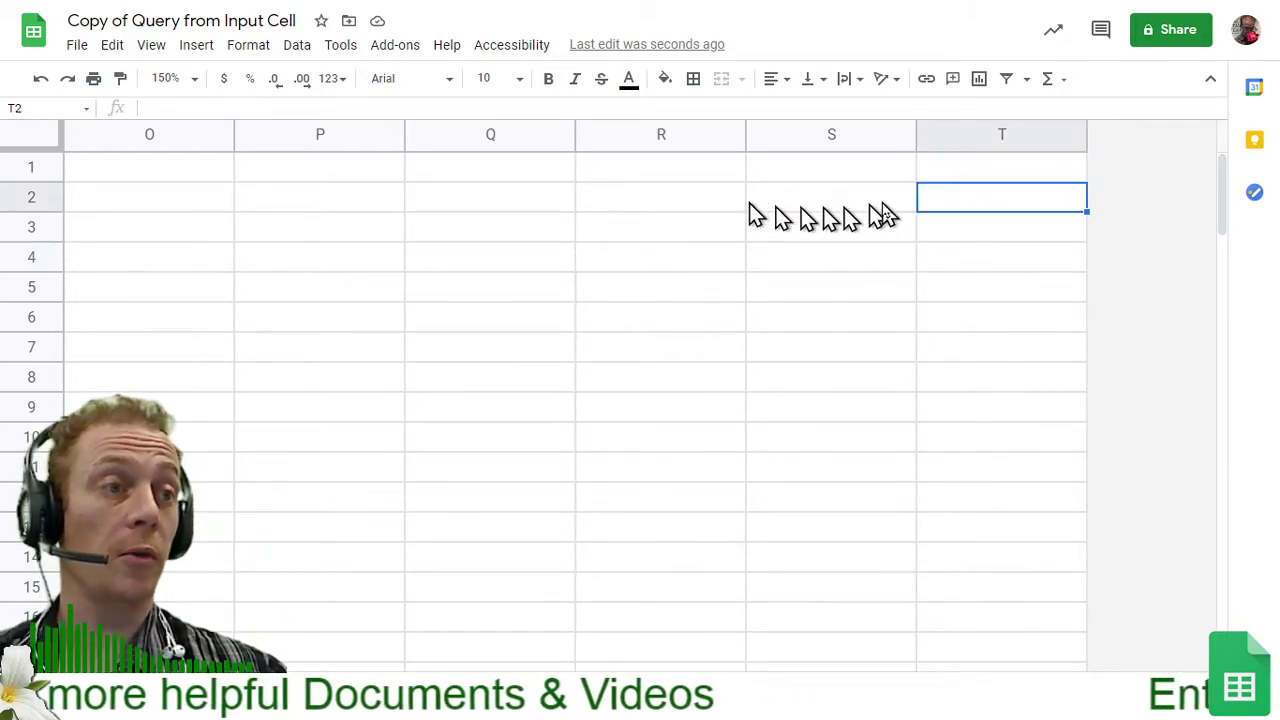
left_click(1072, 137)
left_click(1072, 137)
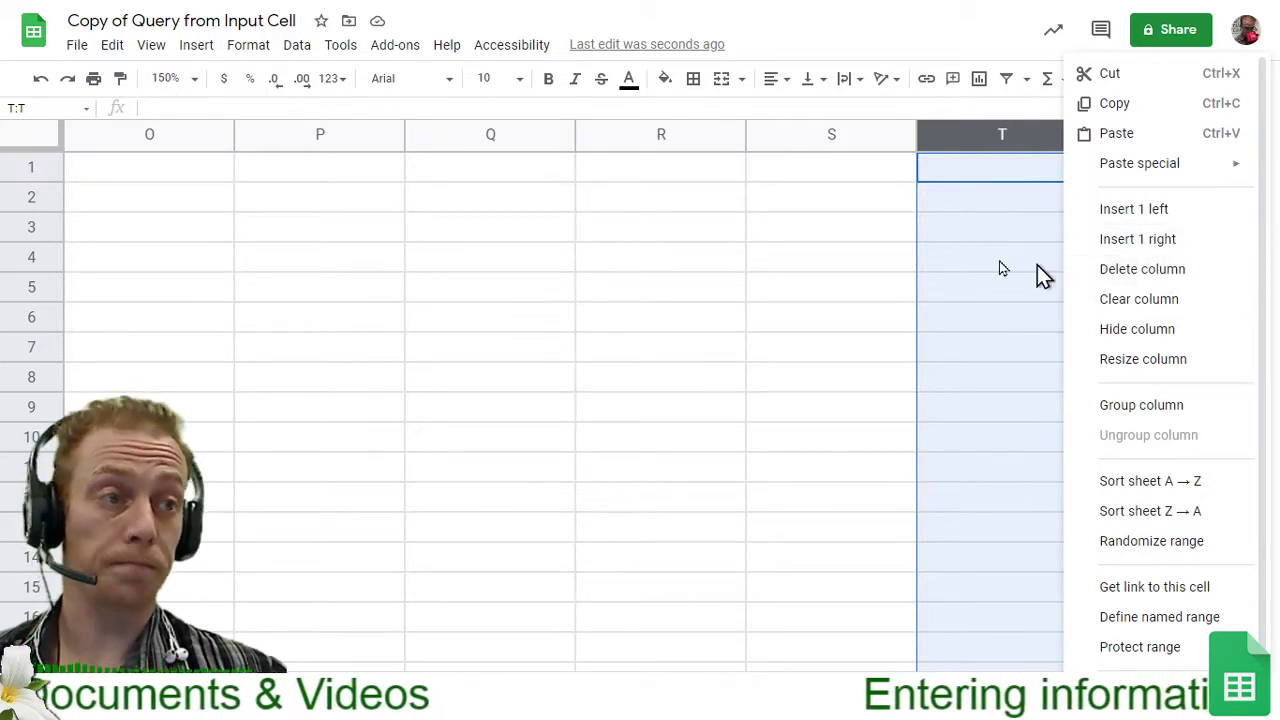
left_click(848, 258)
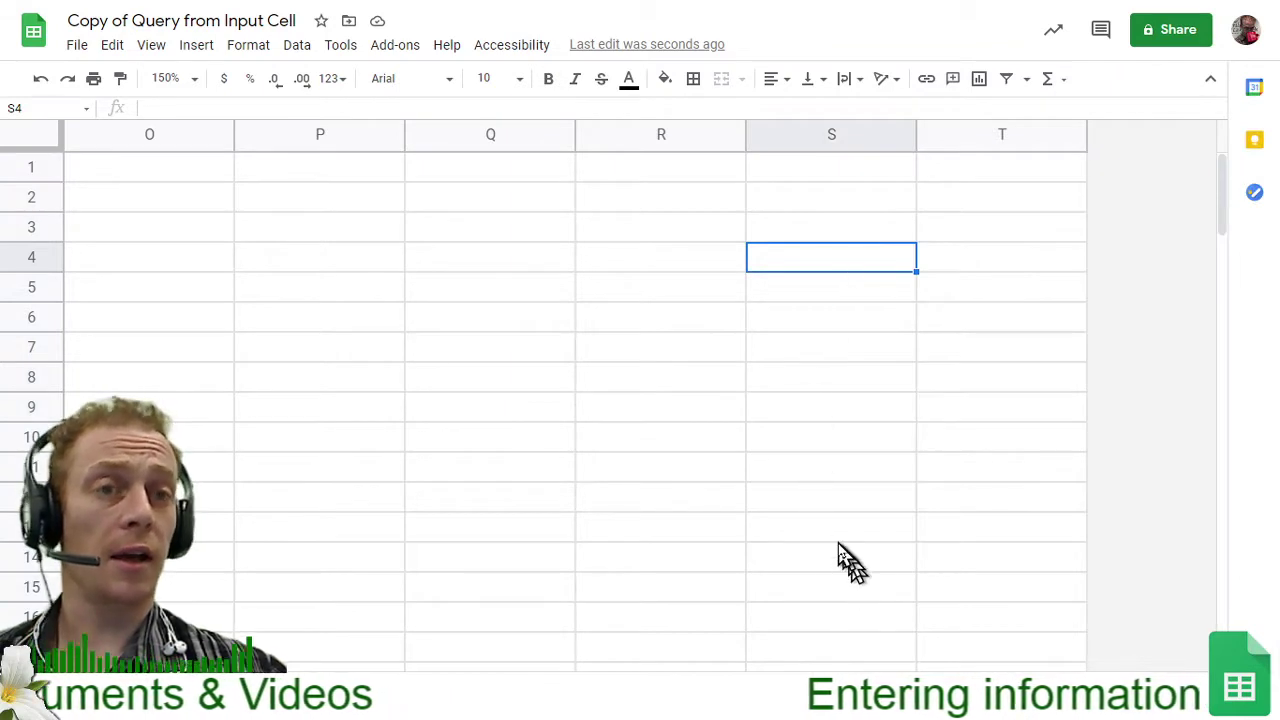
Return to the start of the sheet and insert one blank row above the Name 2 row
key("Left")
key("Left")
key("Left")
key("Home")
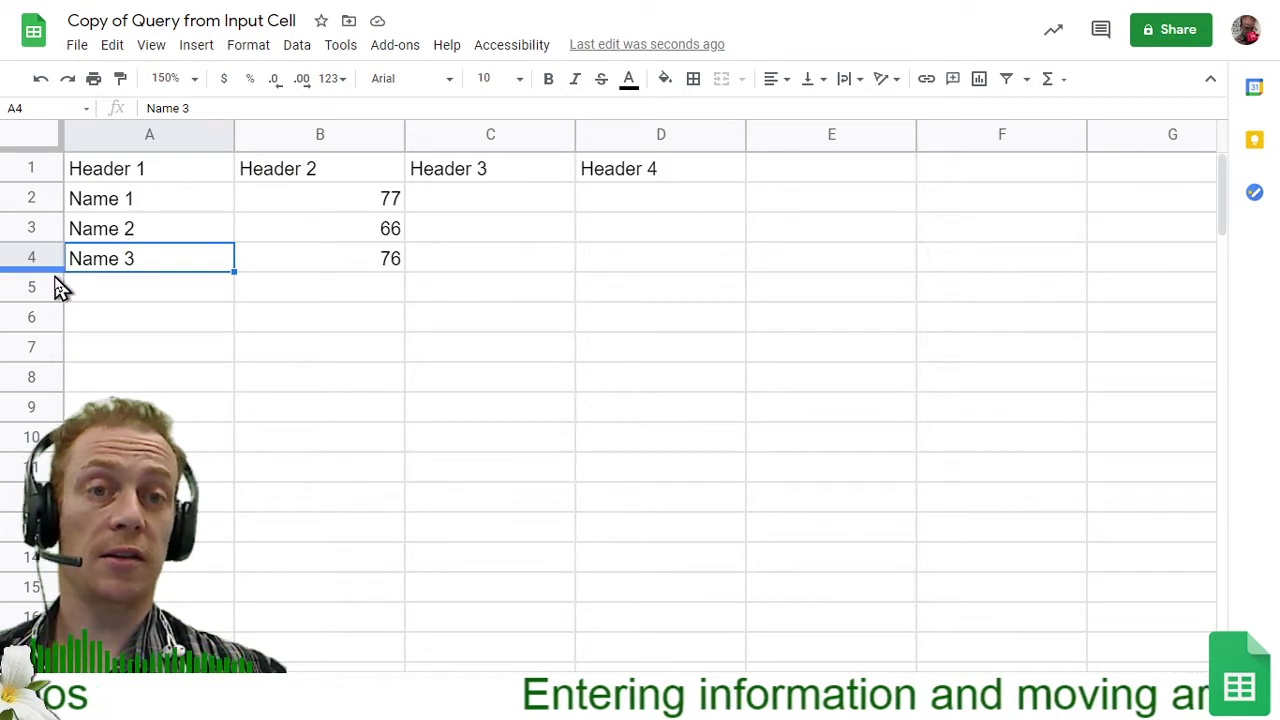
right_click(33, 229)
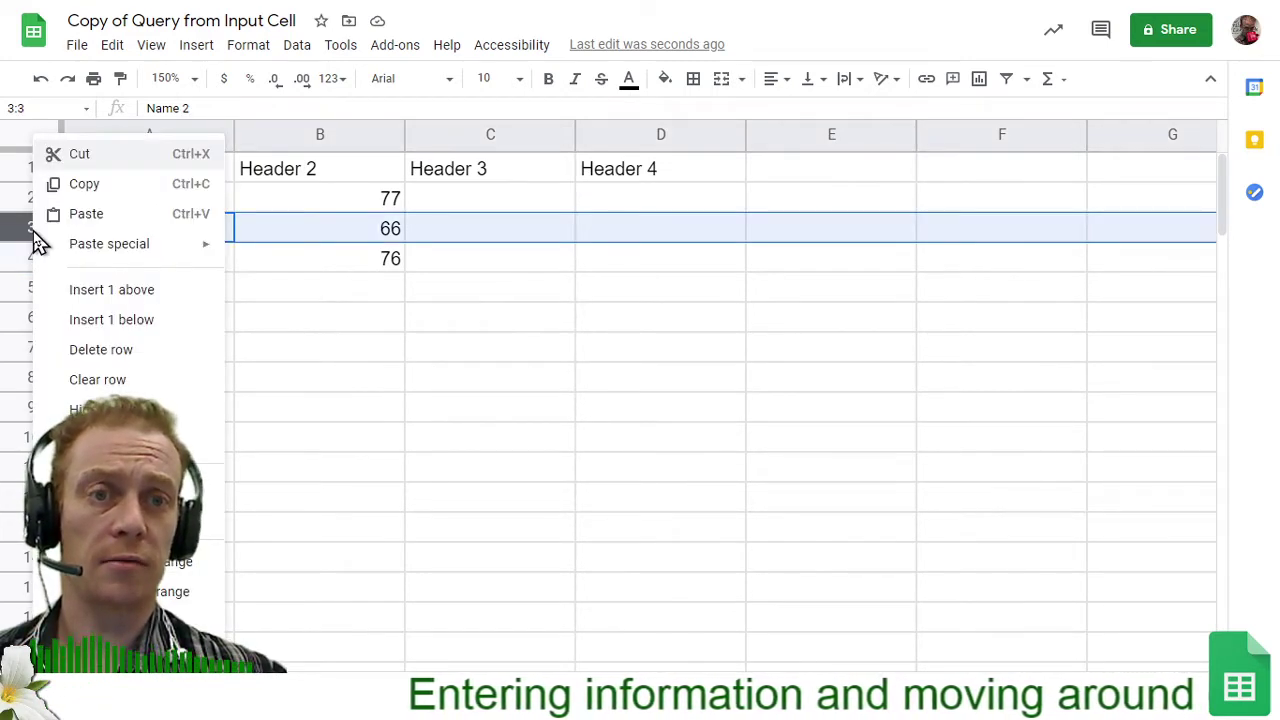
left_click(158, 299)
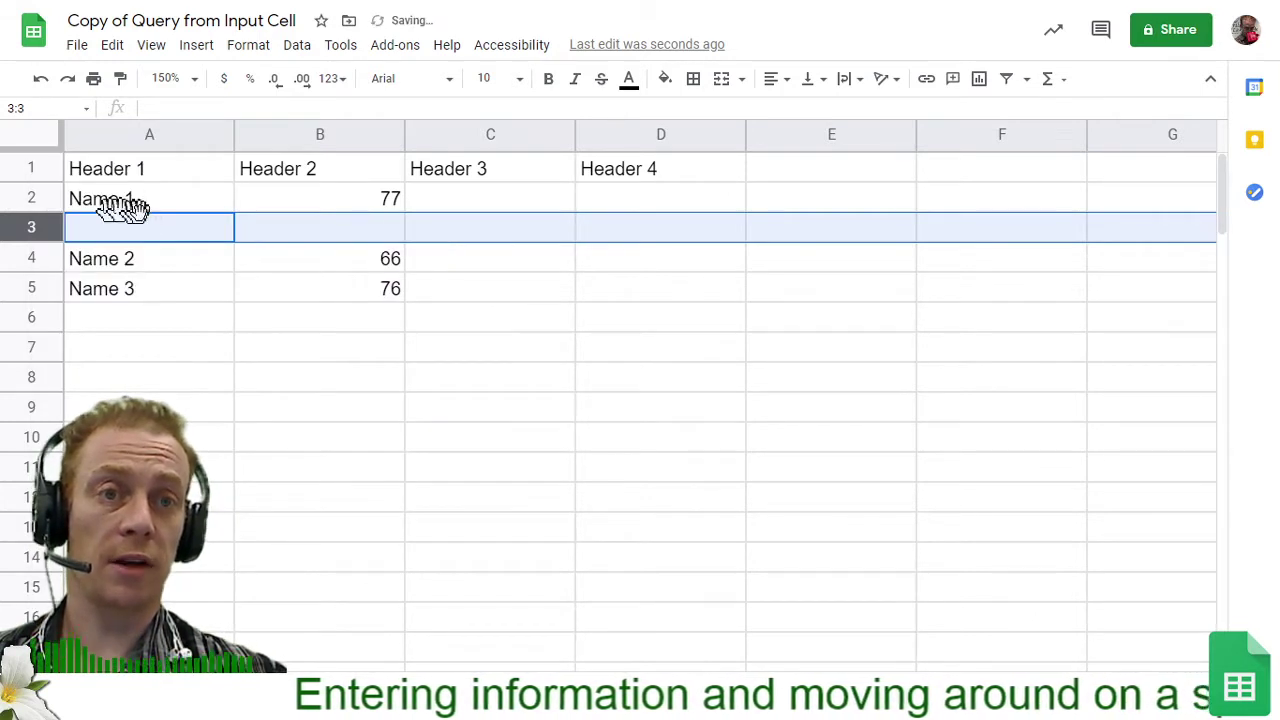
left_click(276, 350)
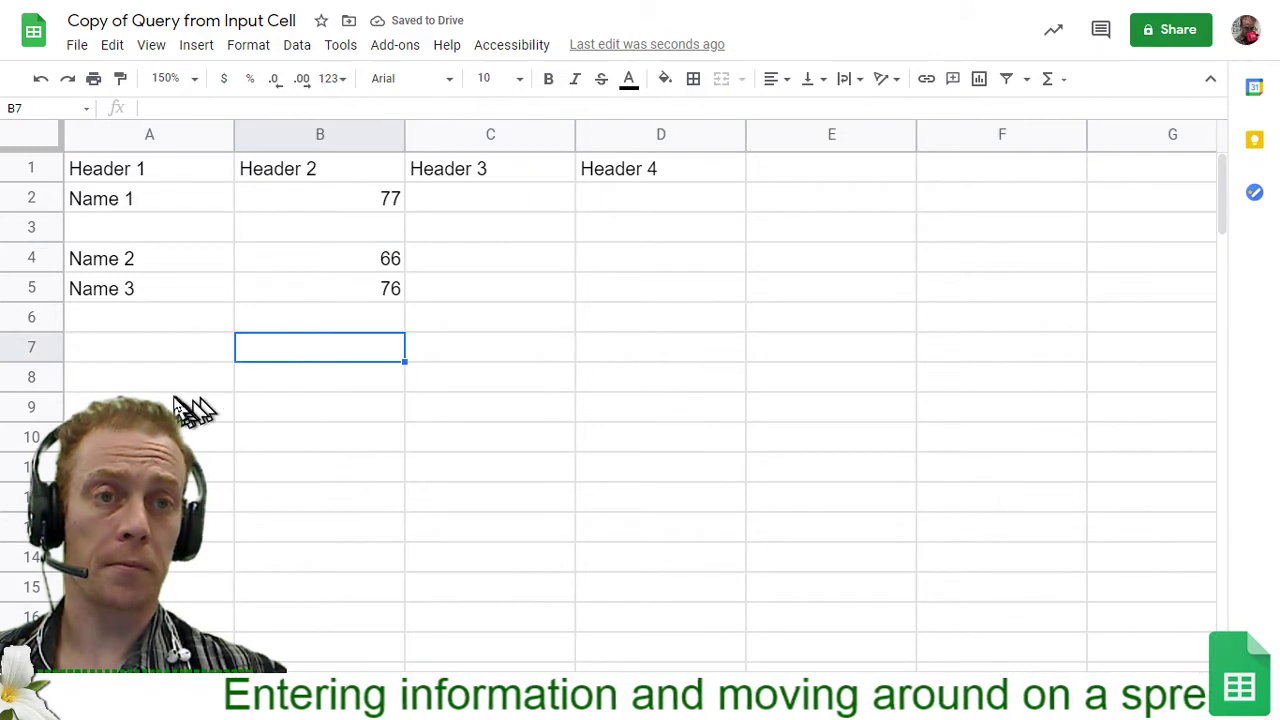
Enter the long sample text "ja; slkdfjslkfhsdifh lkjsahlksajhfksaj hflksahf lakshflkasjdhflkas hflakjshkjas hdfkljasdhfl shdf" in cell C2 under Header 3
left_click(485, 266)
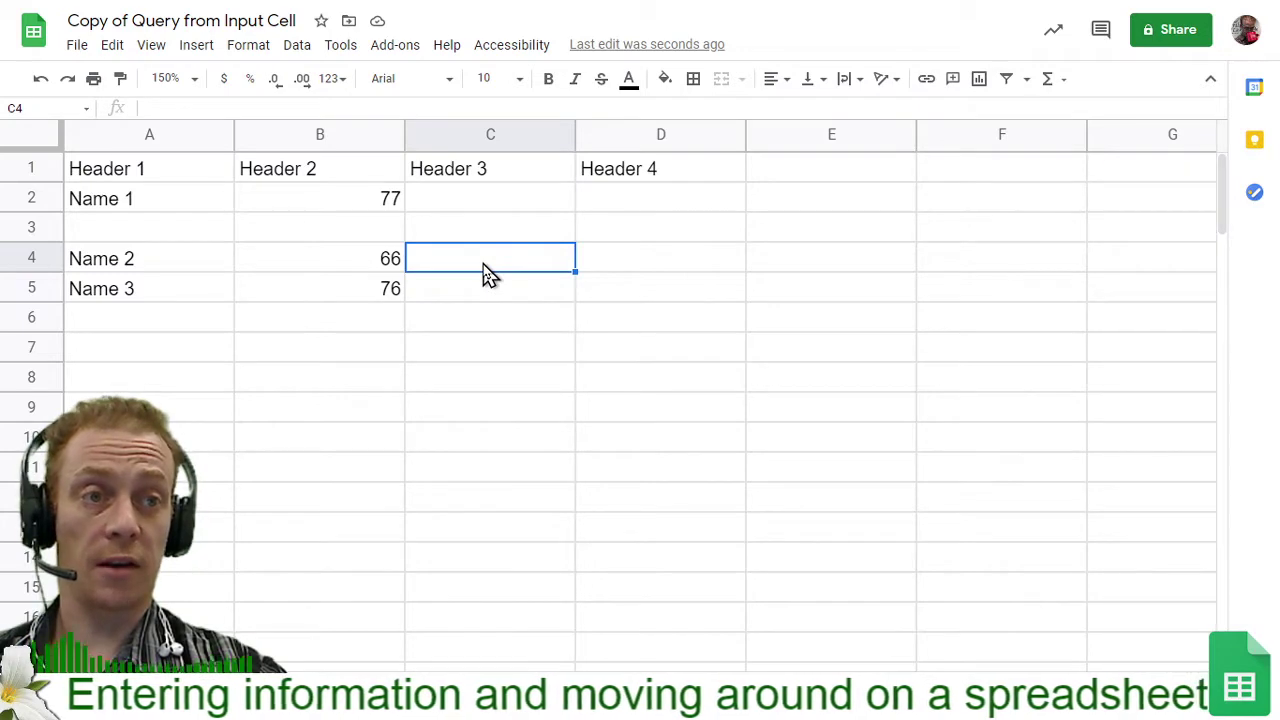
key("Up")
key("Up")
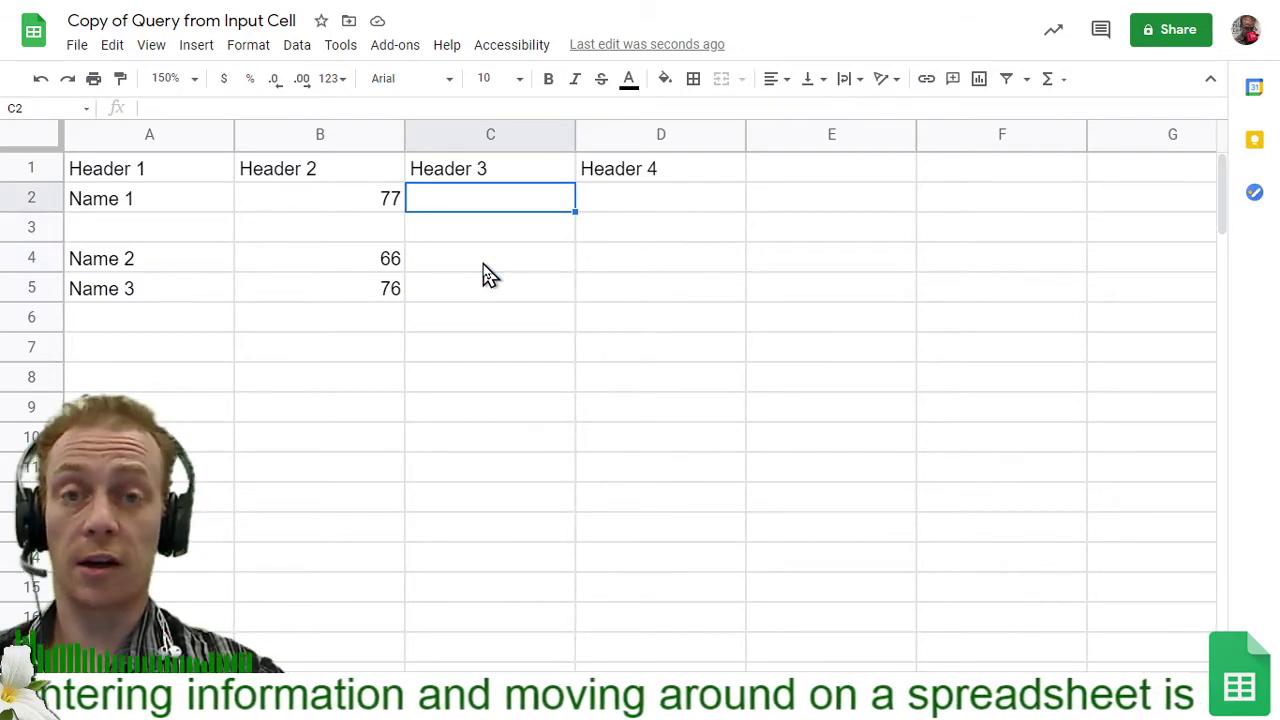
type("ja; slkdfjslkfhsdi")
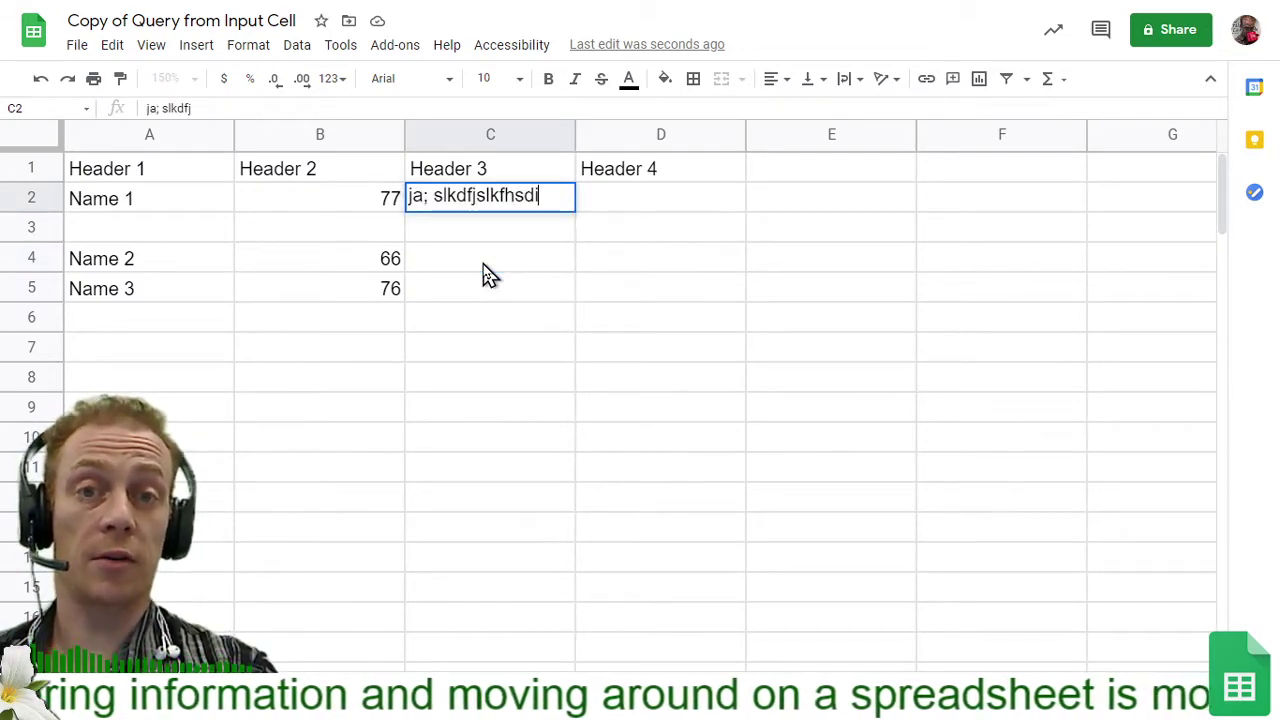
type("fh lkjsahlksajhfksaj hflksahf lakshflkasjdhflkas hflakjshkjas hdfkljasdhfl shdf")
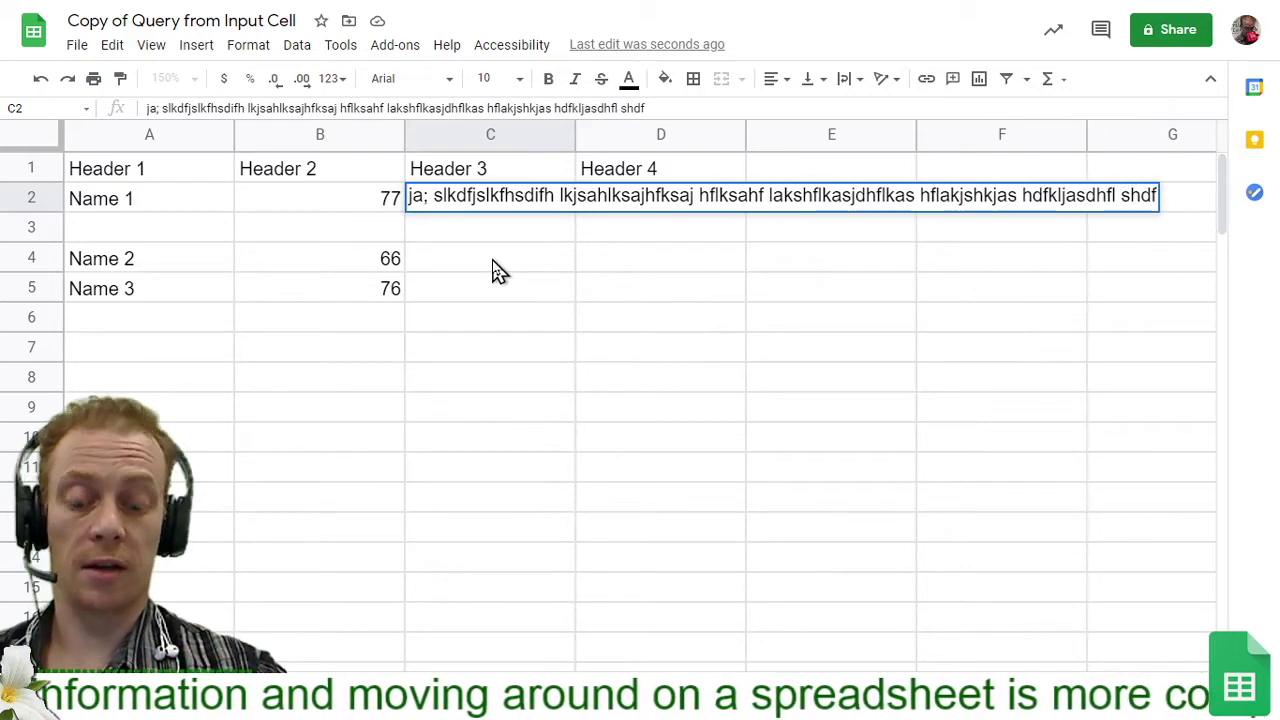
key("Return")
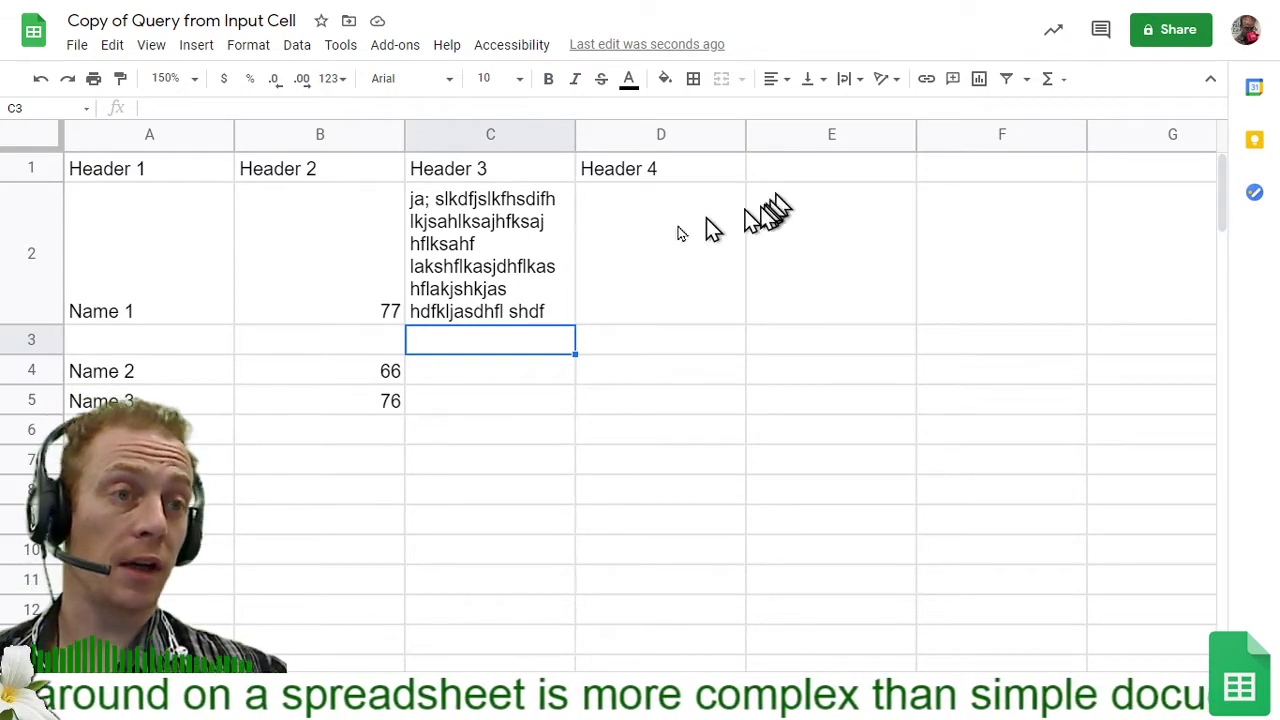
Set the text wrapping of the long entry in cell C2 to Clip
left_click(506, 260)
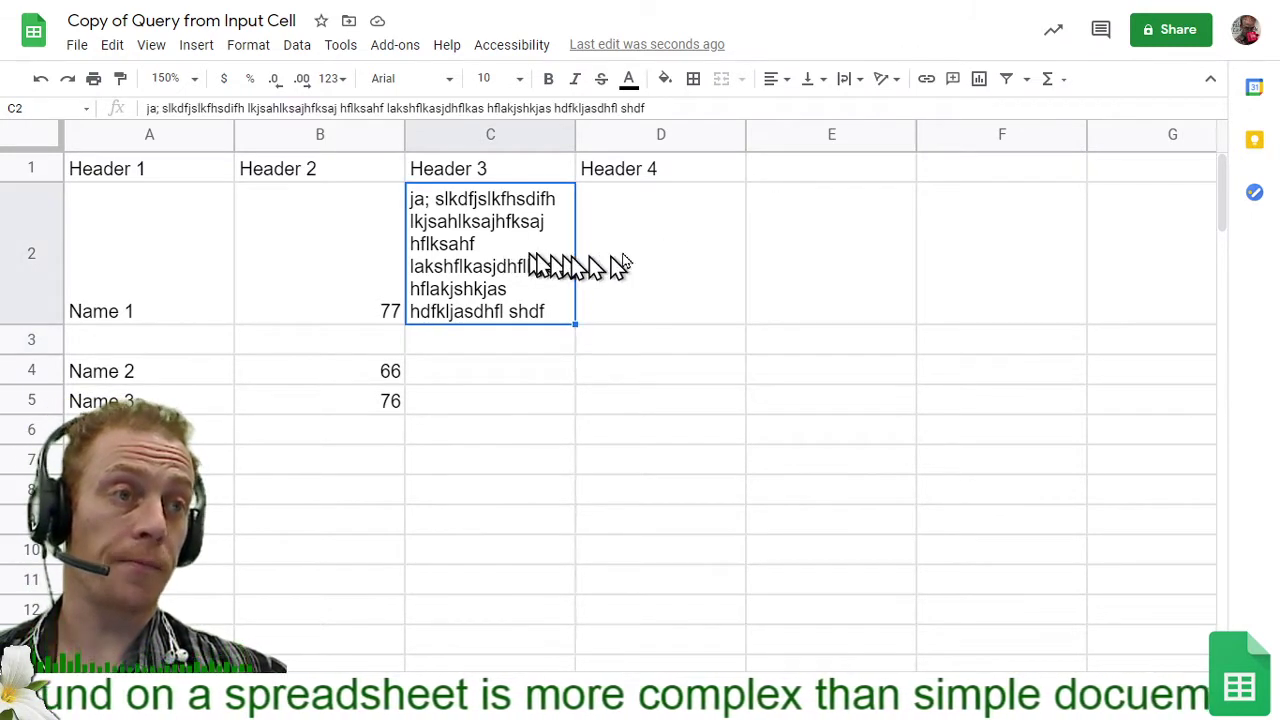
left_click(862, 84)
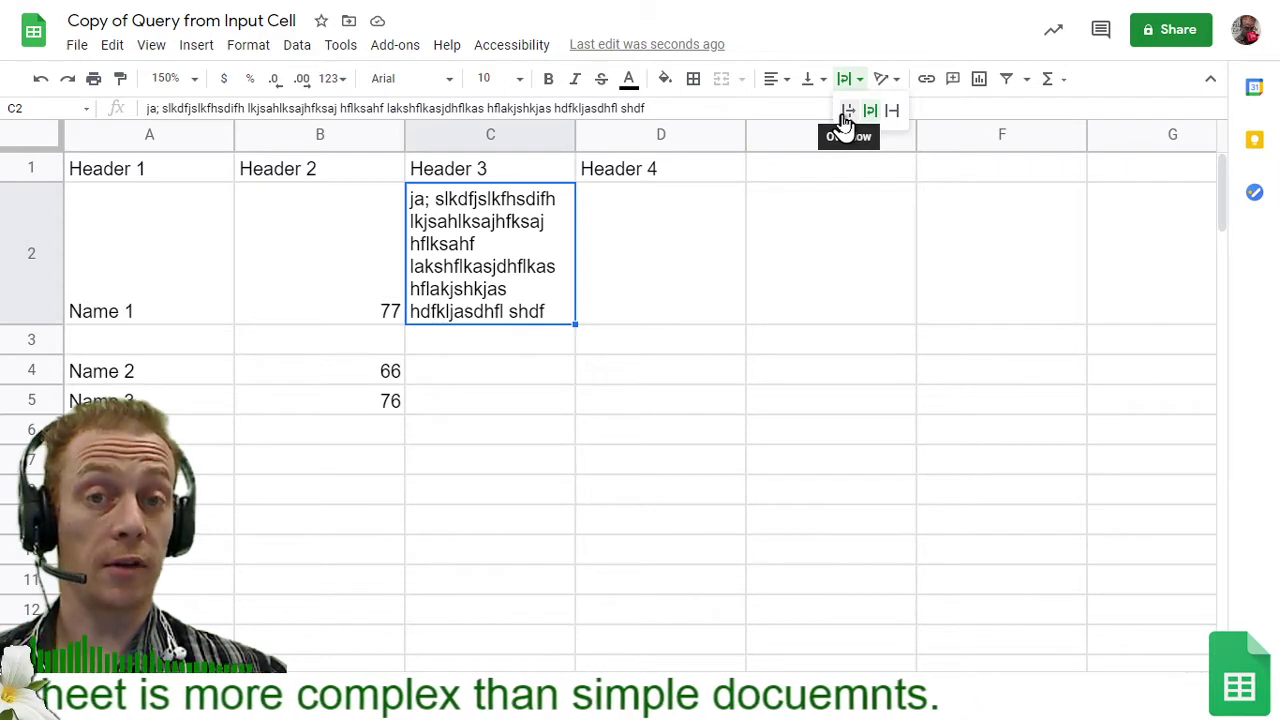
left_click(897, 113)
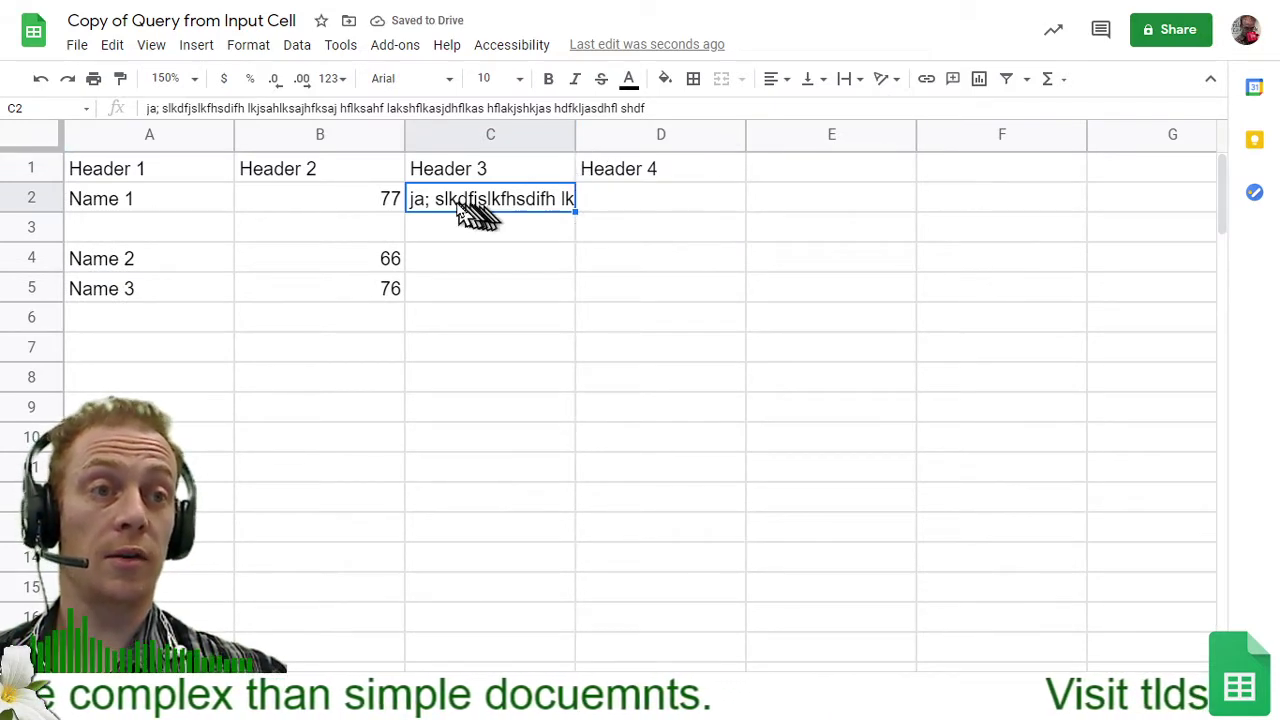
View the complete content of clipped cell C2 by selecting its full text, and leave it unedited
left_click(651, 112)
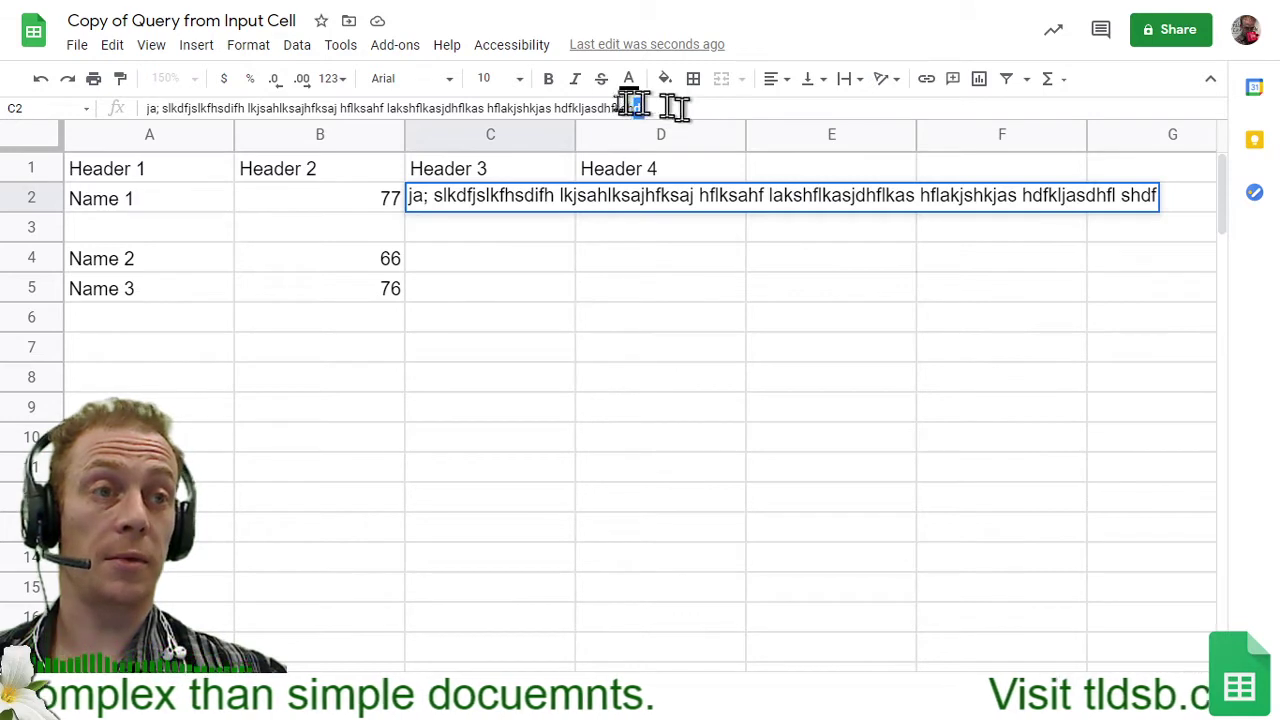
left_click_drag(666, 107, 60, 107)
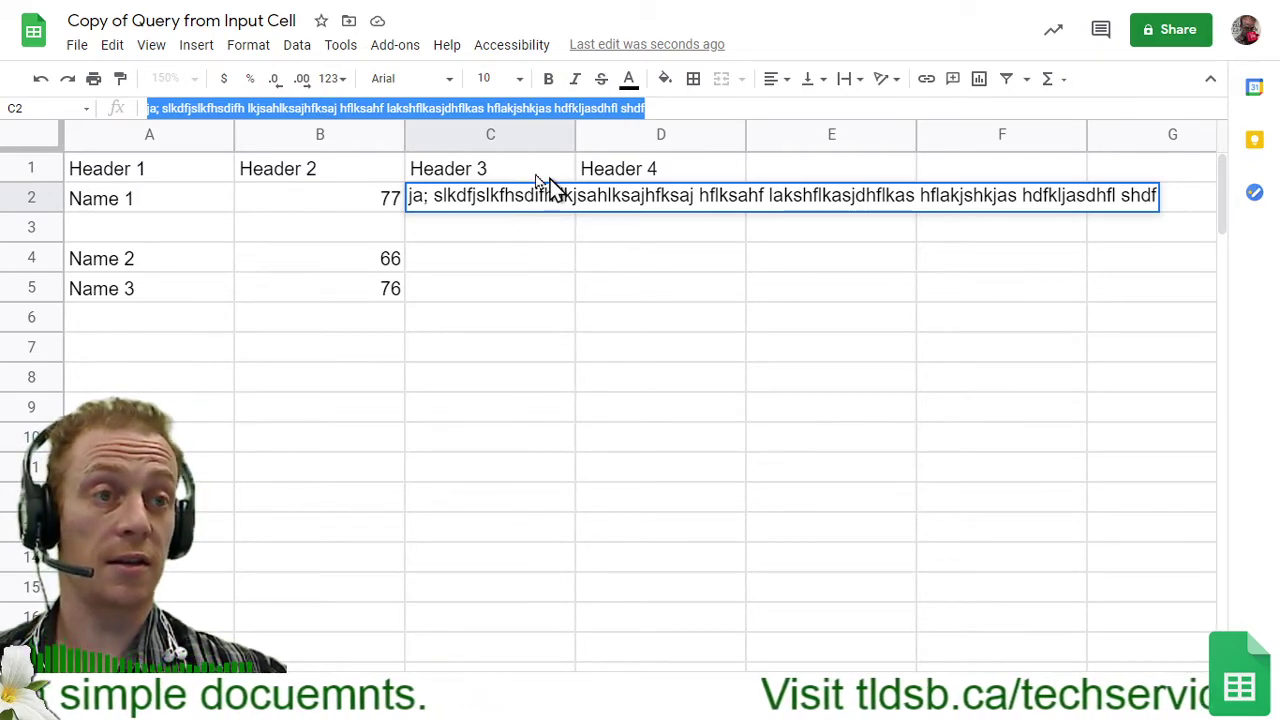
double_click(492, 236)
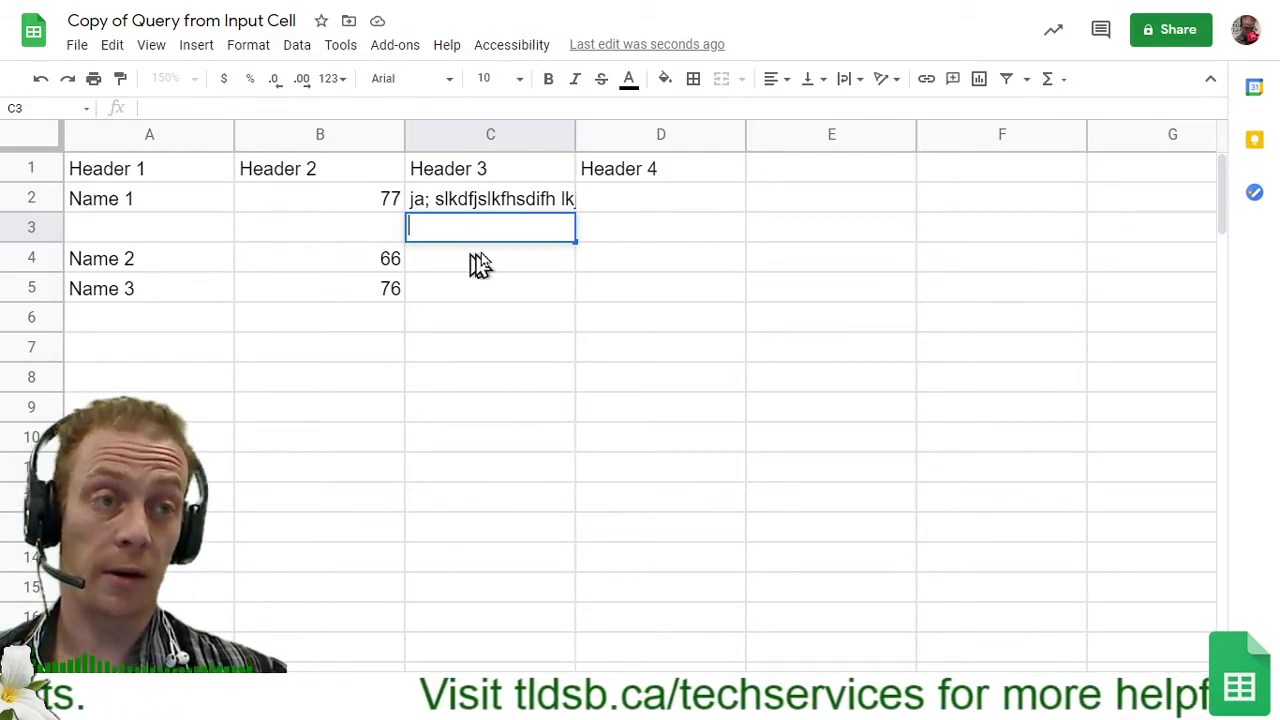
Set the text wrapping of cell C2 to Overflow
left_click(530, 200)
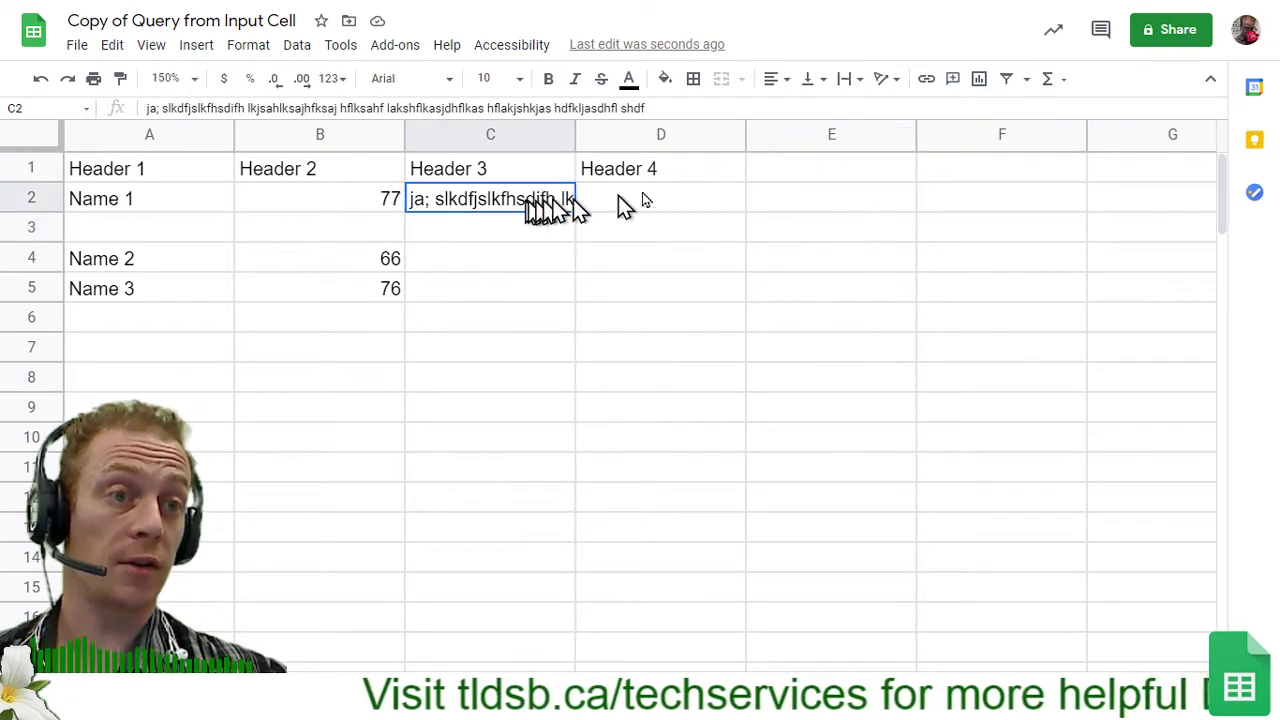
left_click(857, 80)
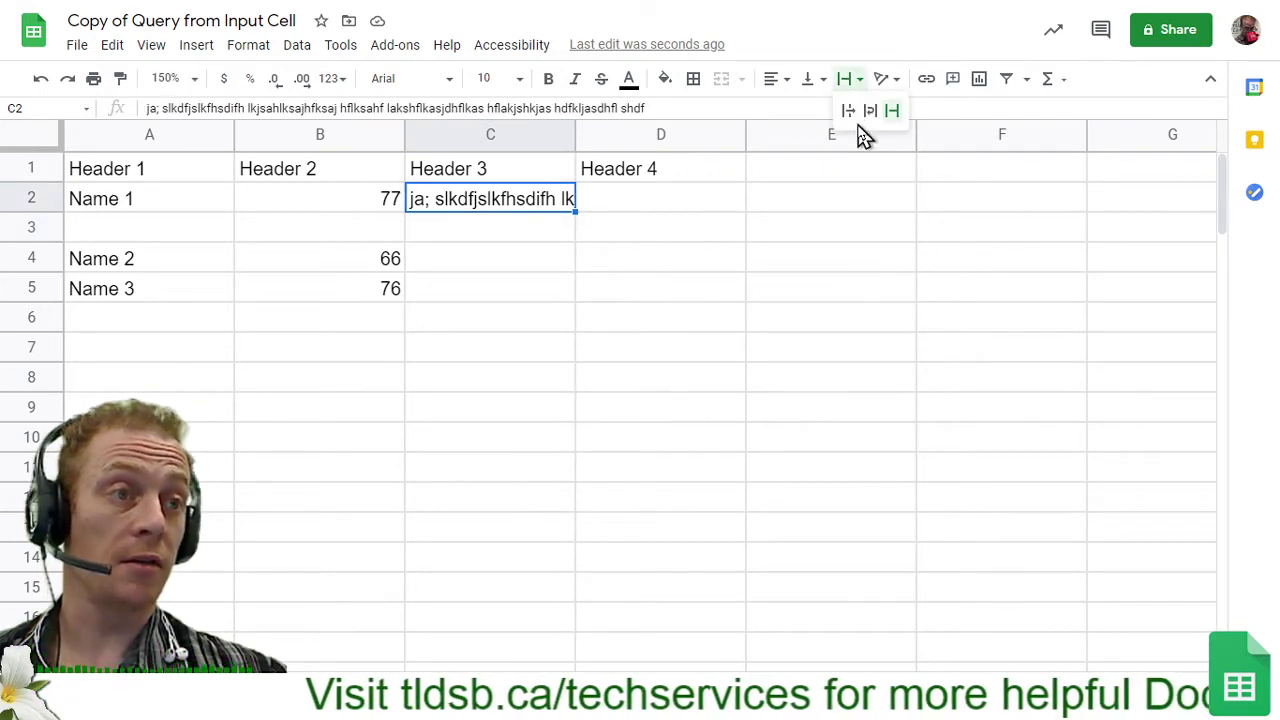
left_click(847, 112)
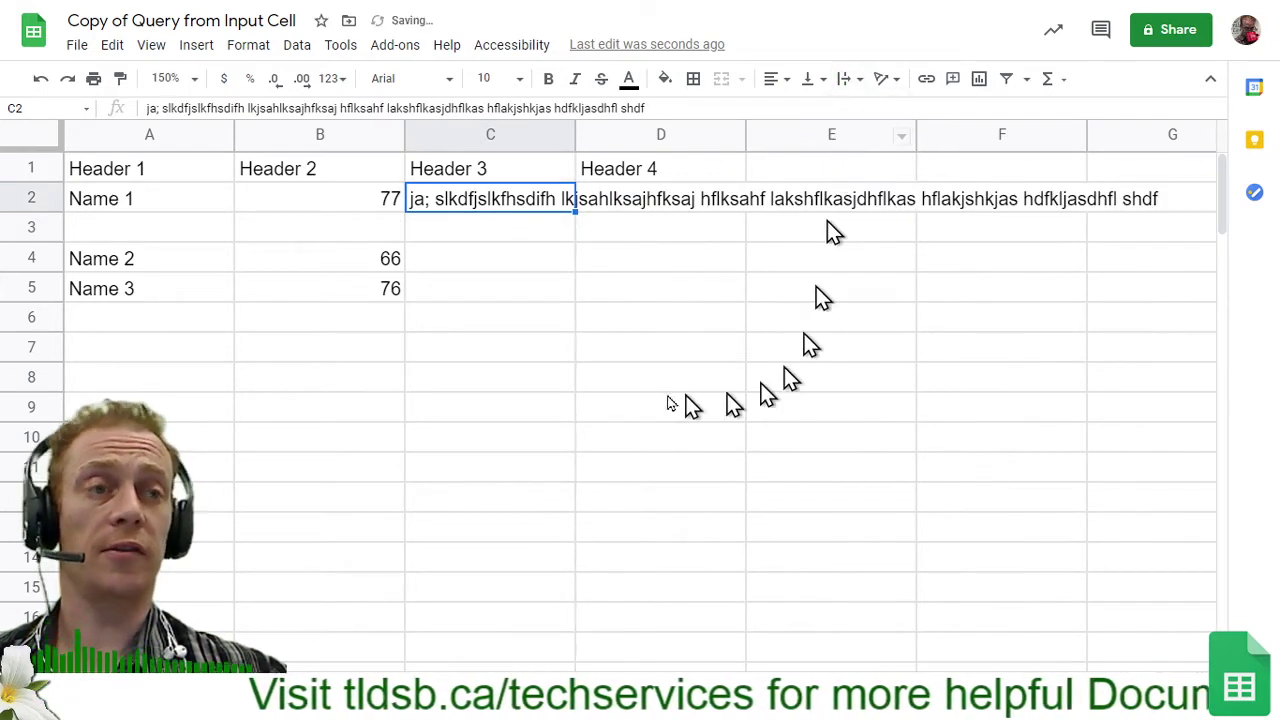
left_click(534, 266)
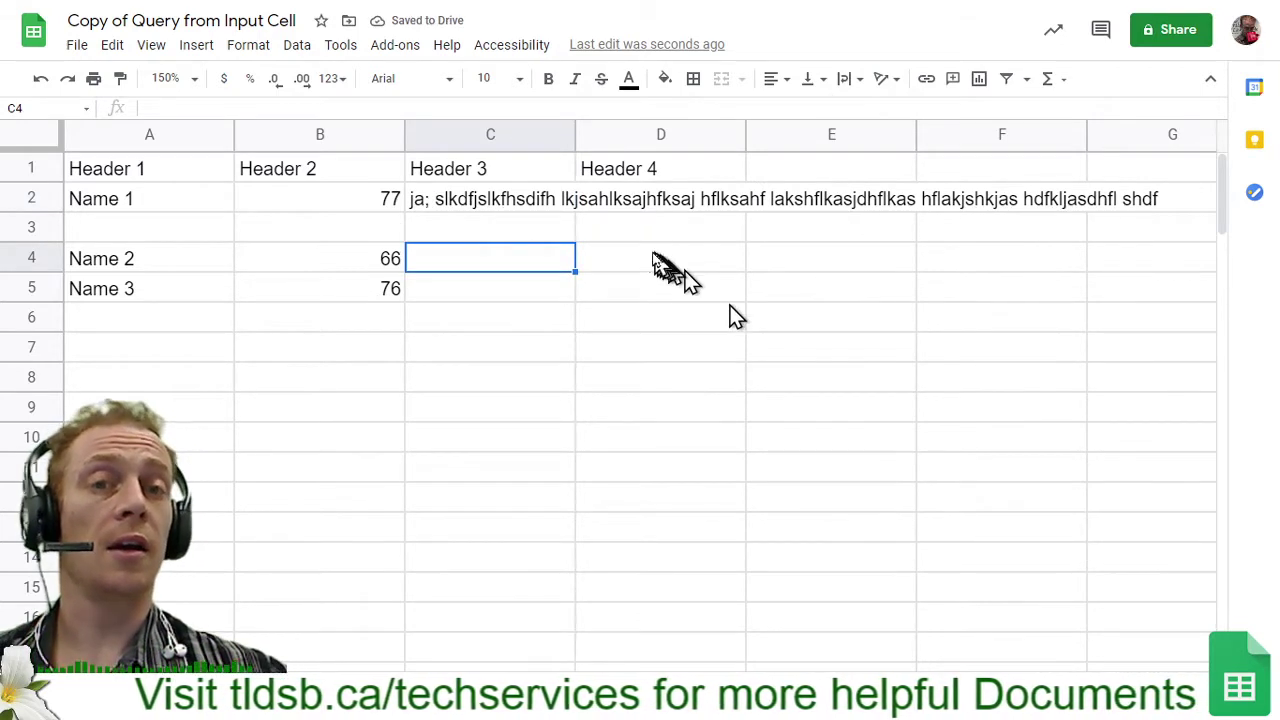
Enter "Here" in cell D2 under Header 4, beside the overflowing text
left_click(652, 208)
type("Here")
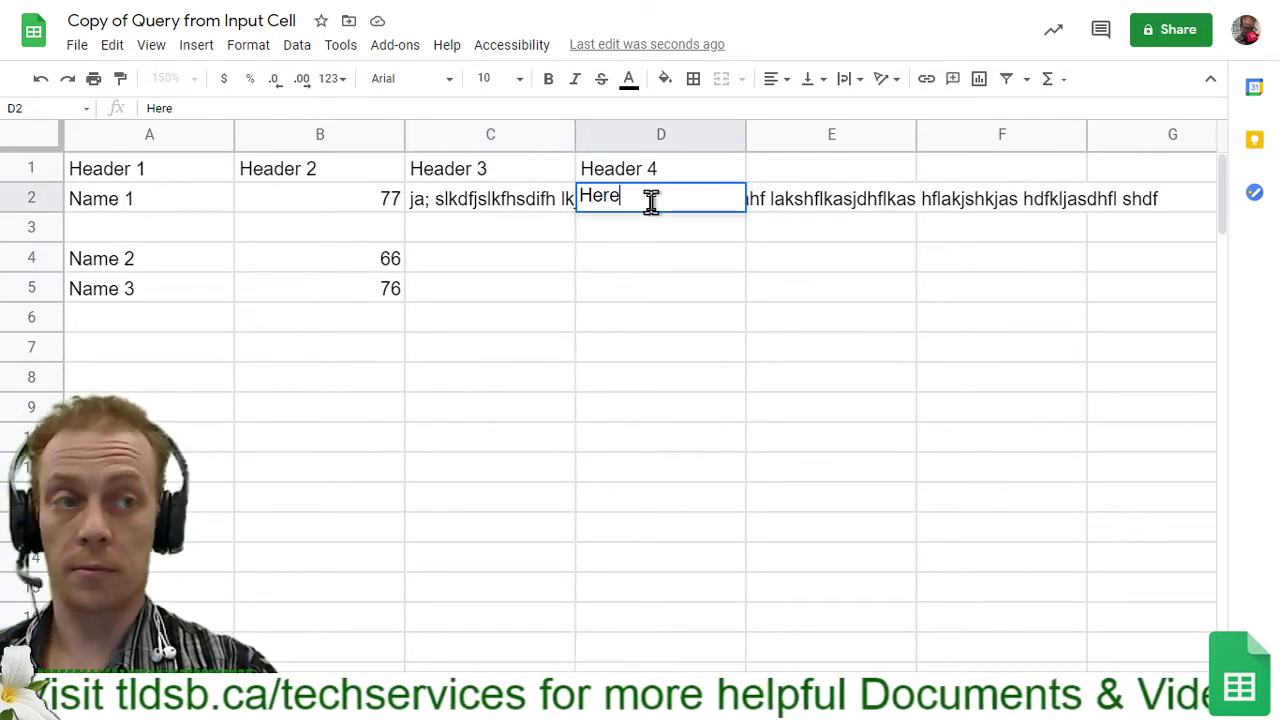
key("Return")
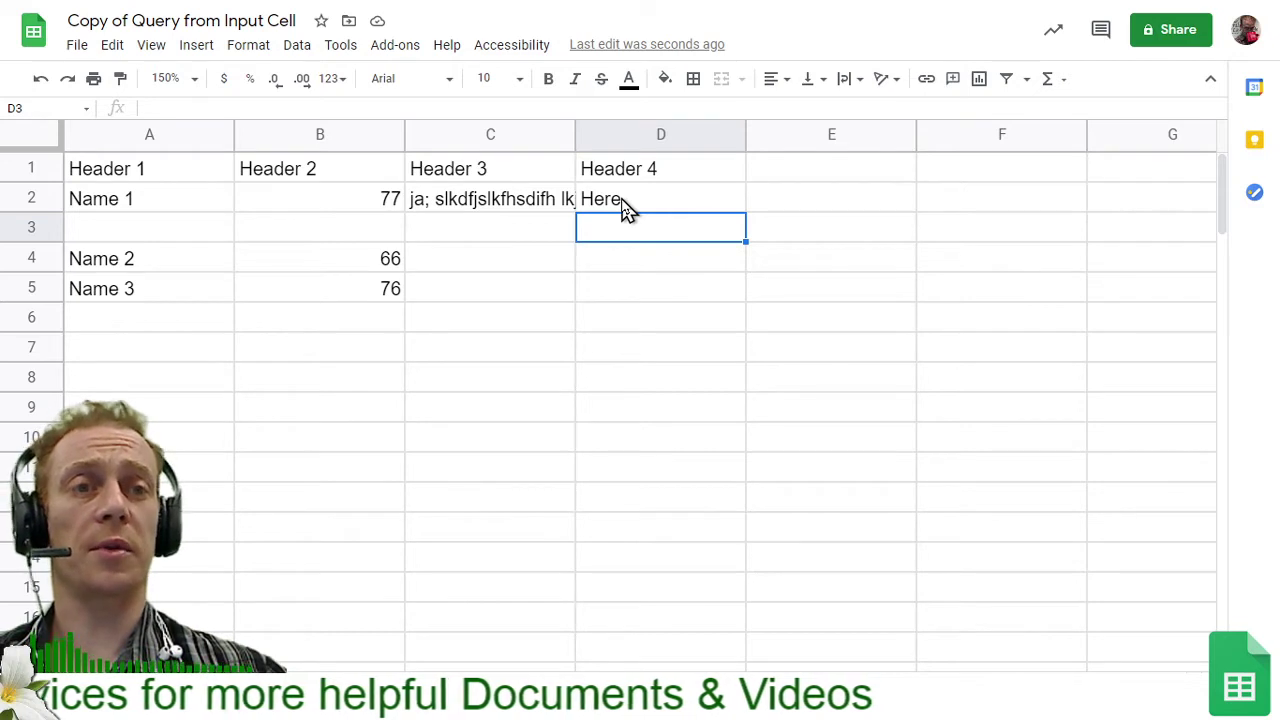
left_click(527, 206)
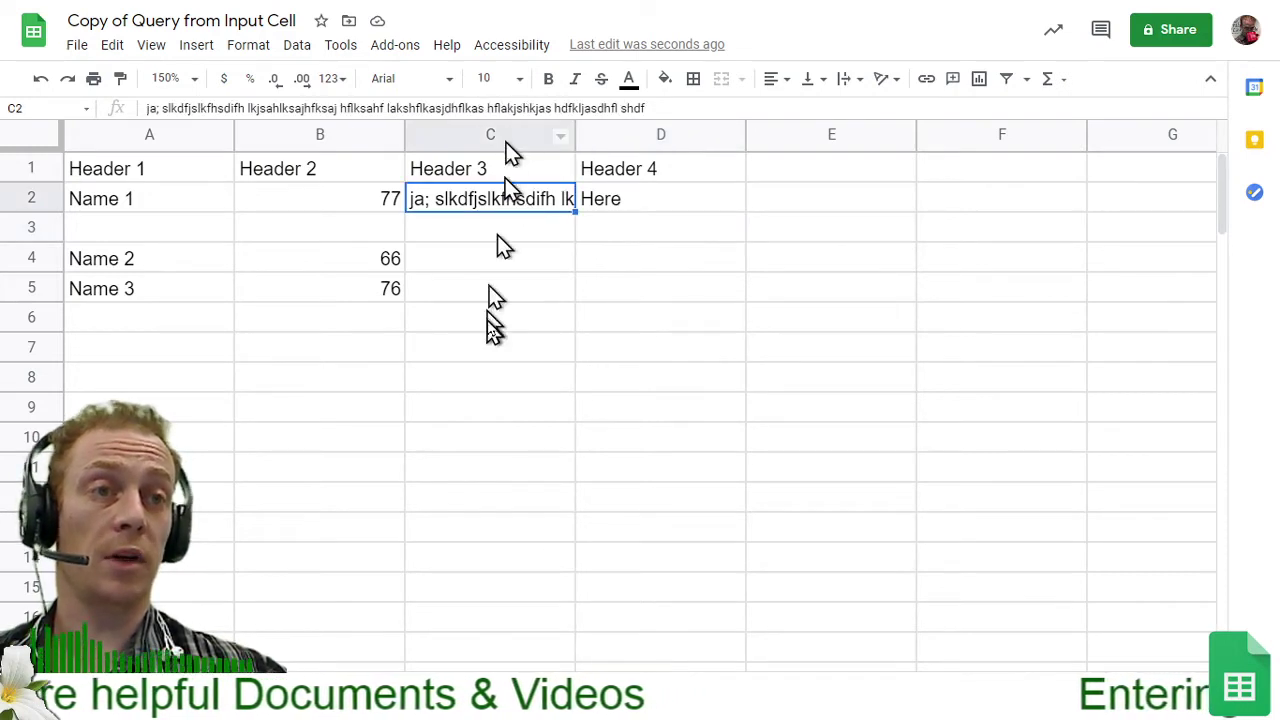
left_click(521, 270)
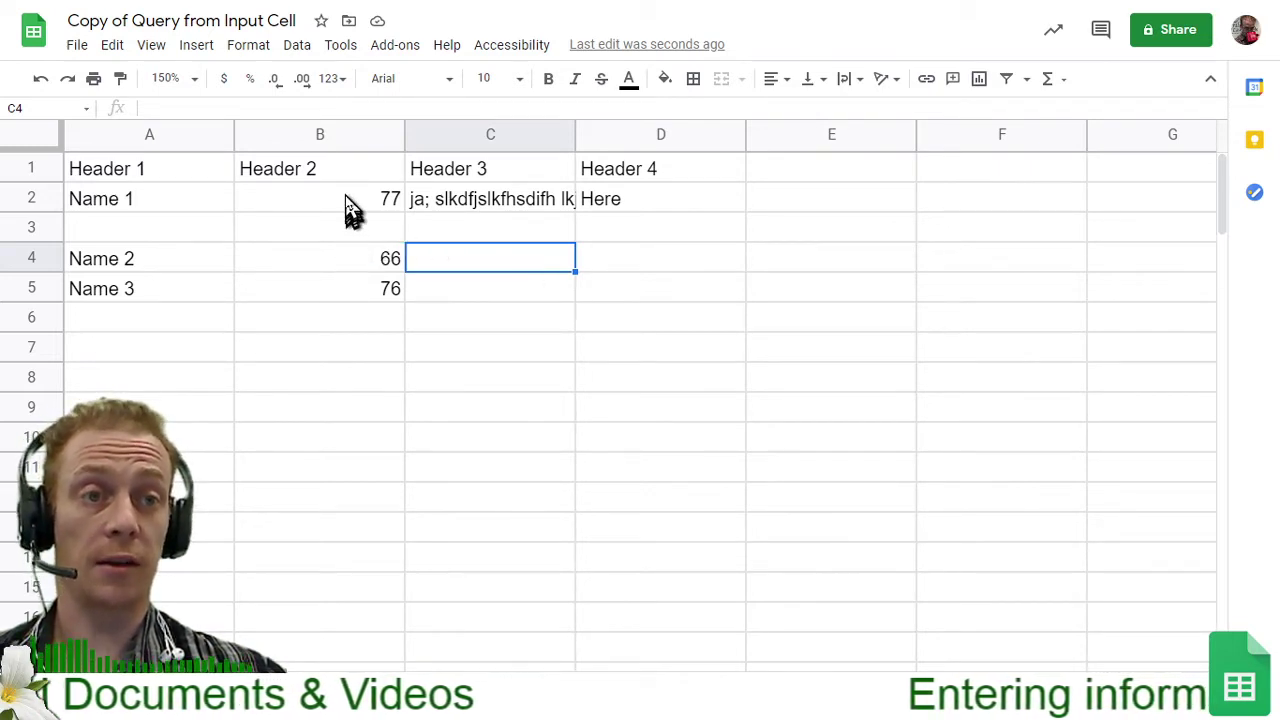
left_click_drag(343, 196, 349, 303)
Enter the header "Average" in cell E1, beside Header 4
left_click(777, 205)
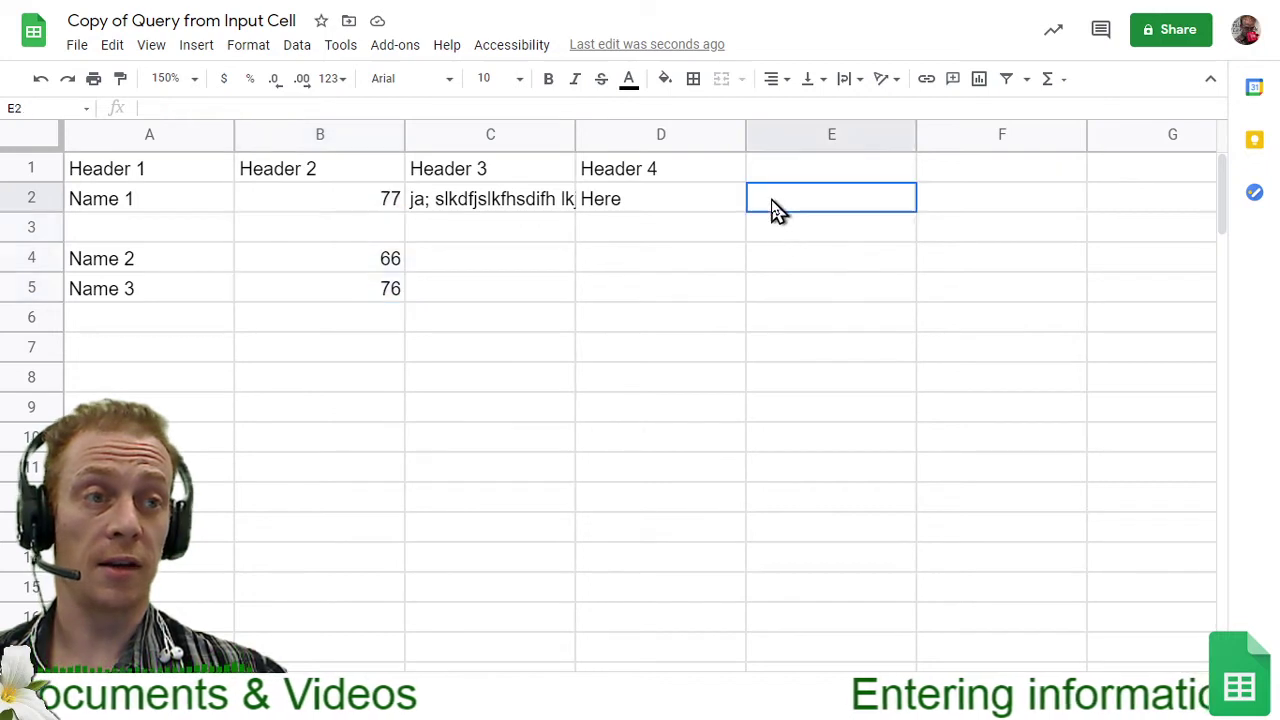
left_click(774, 170)
type("A")
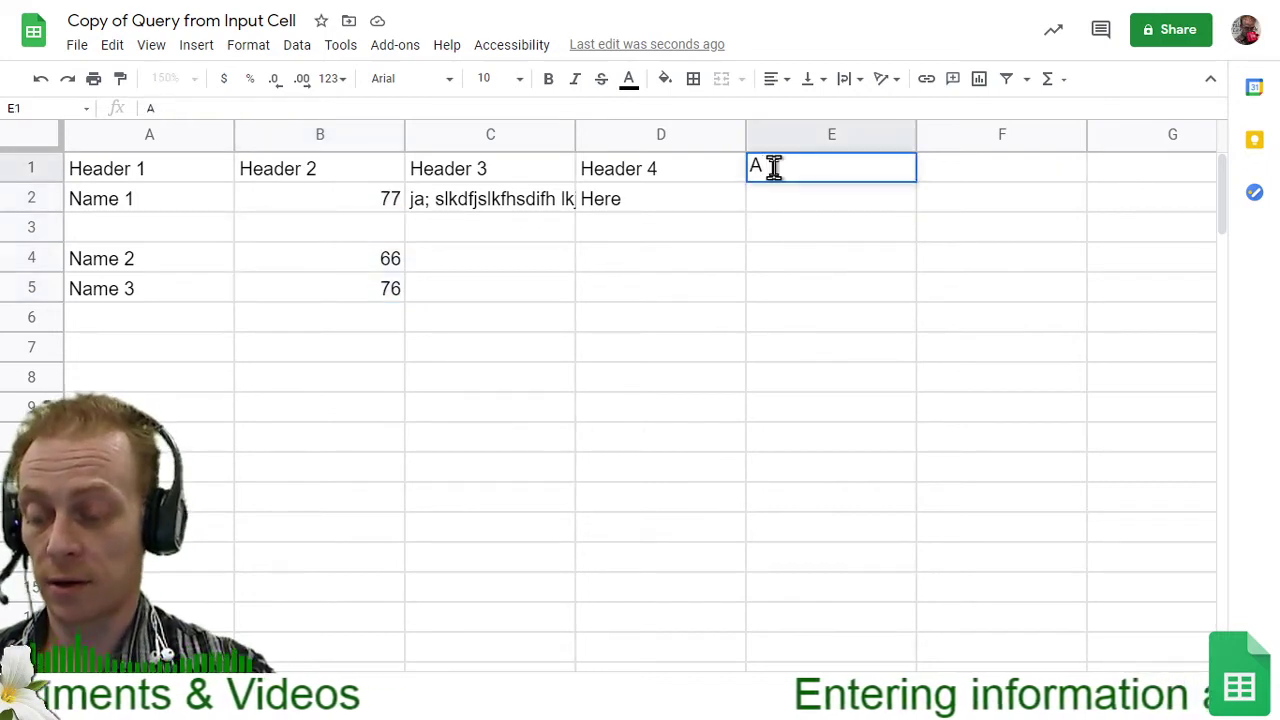
type("verage")
key("Return")
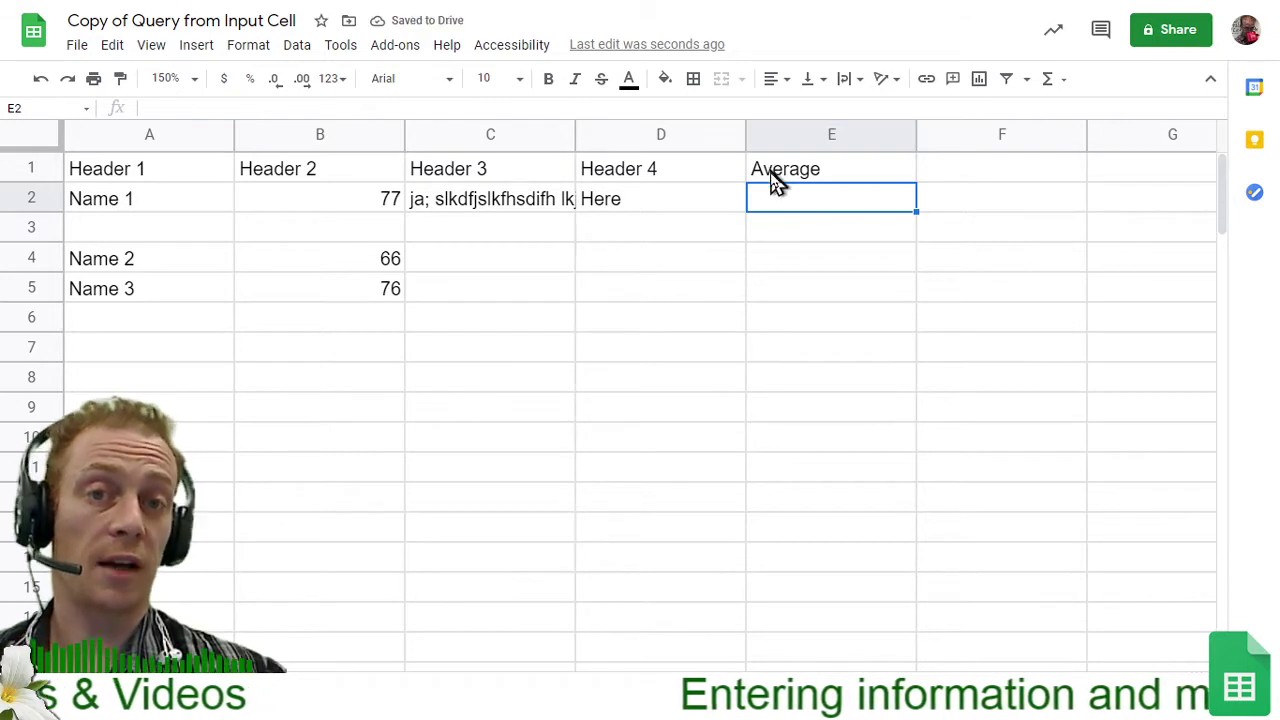
Hide column B, which holds the Header 2 numbers
left_click(329, 134)
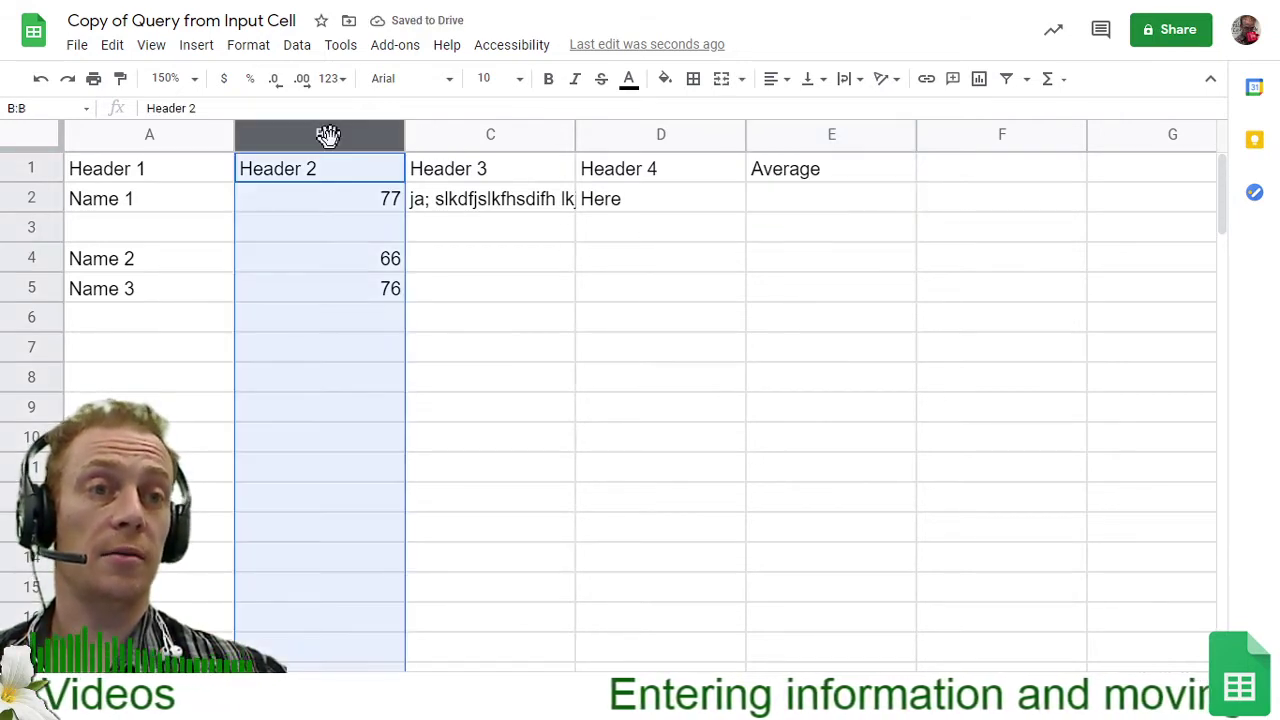
left_click(391, 140)
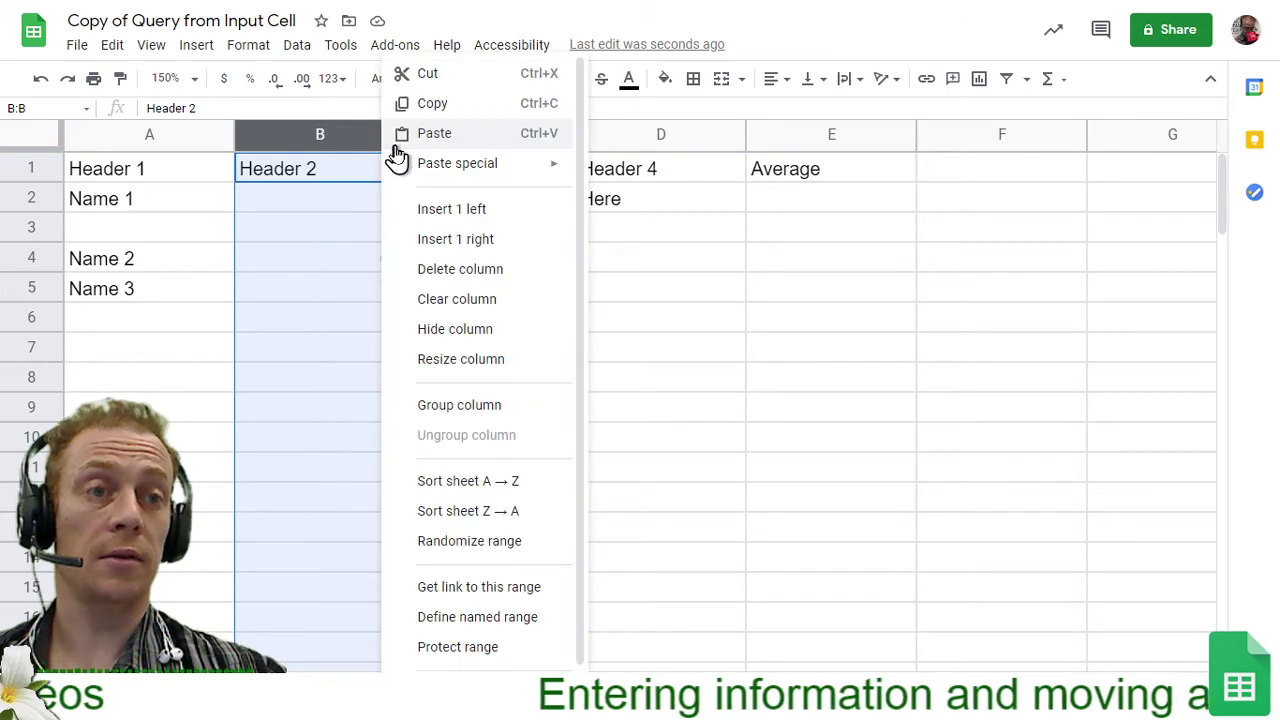
left_click(535, 343)
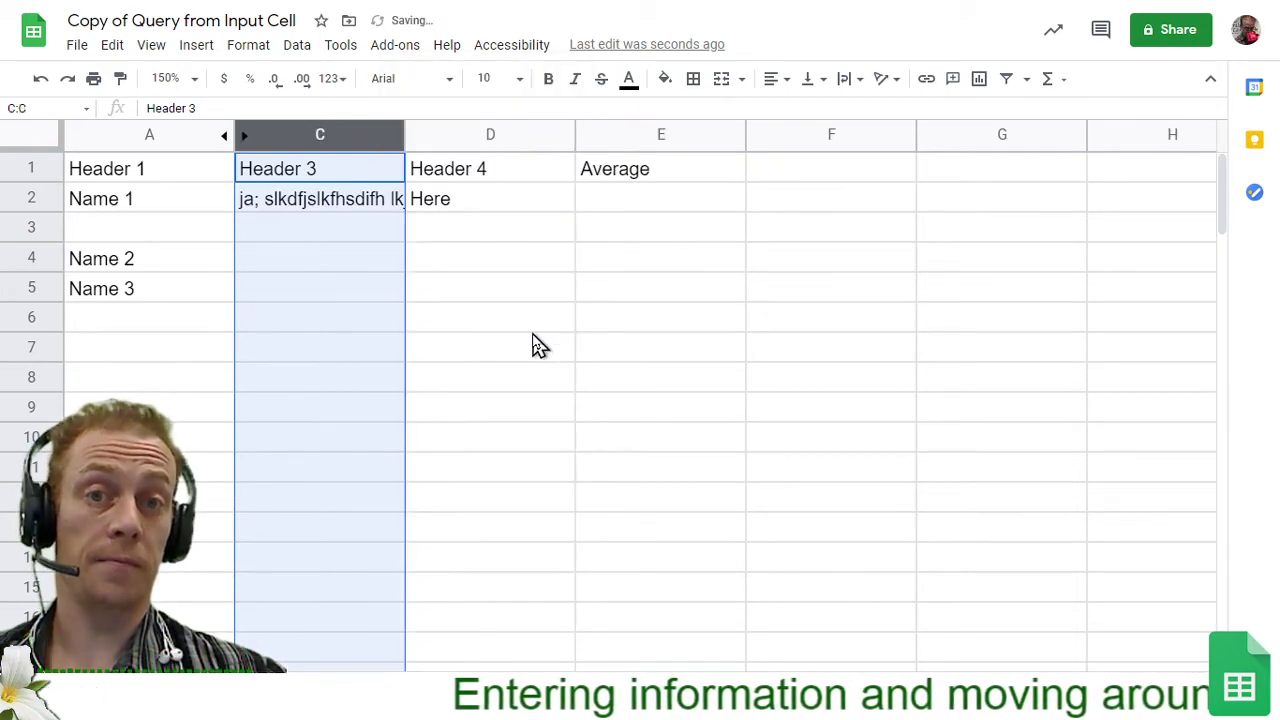
left_click(530, 322)
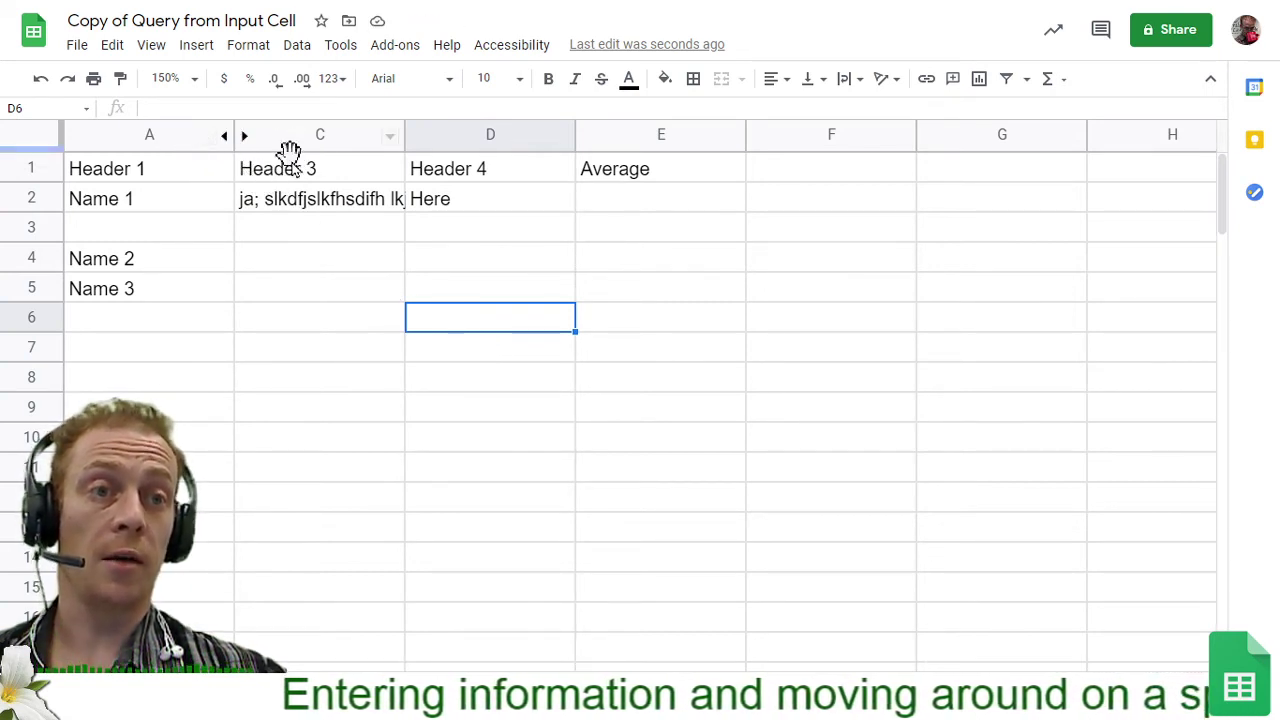
left_click(632, 206)
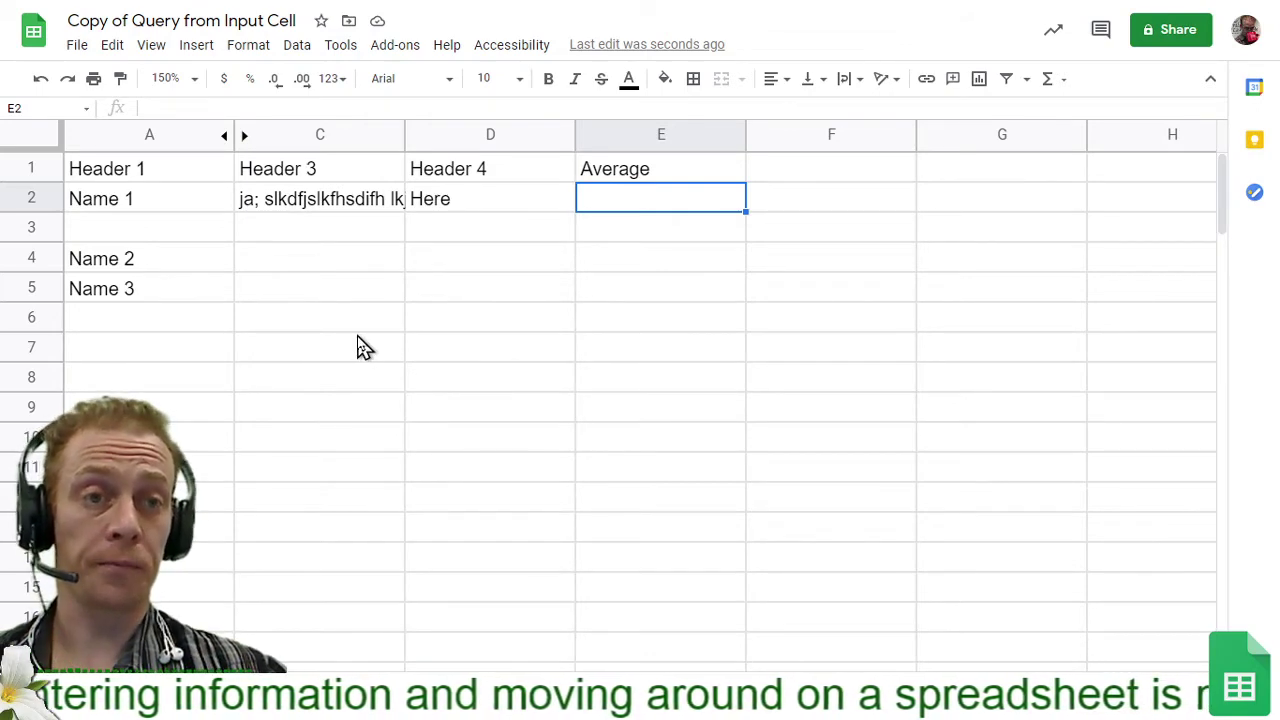
Unhide column B between columns A and C
left_click(240, 134)
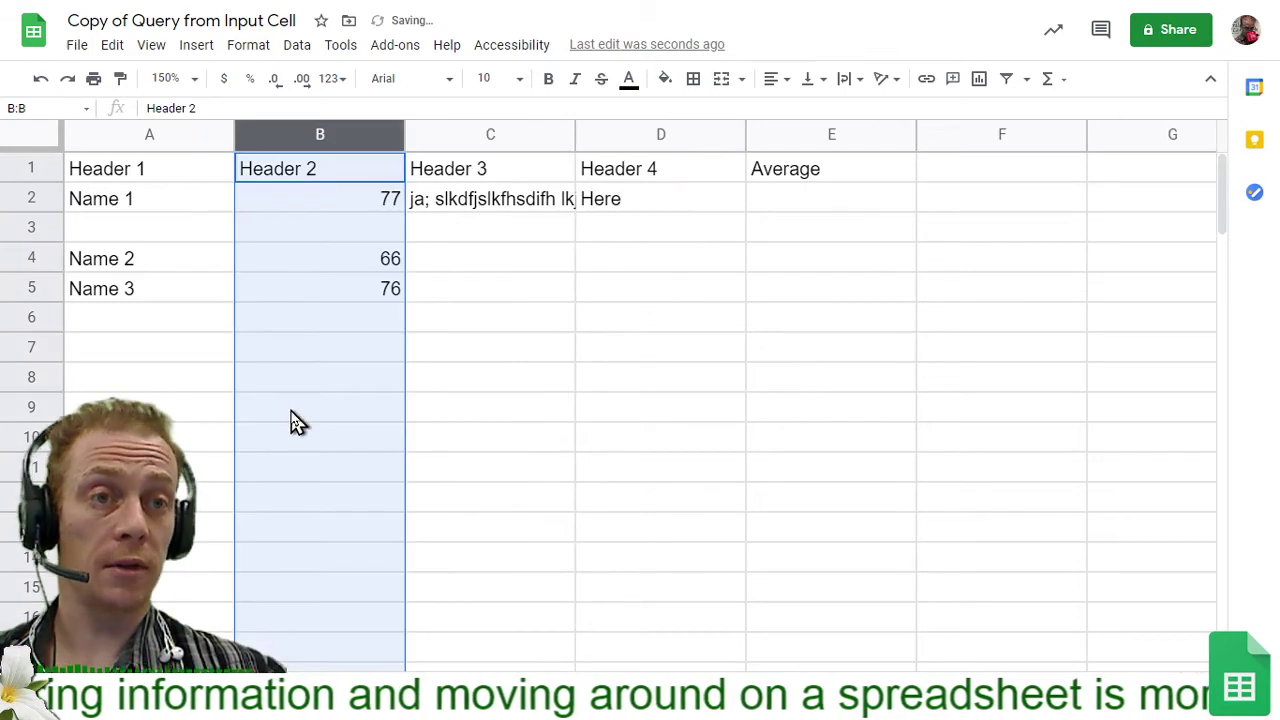
left_click(448, 262)
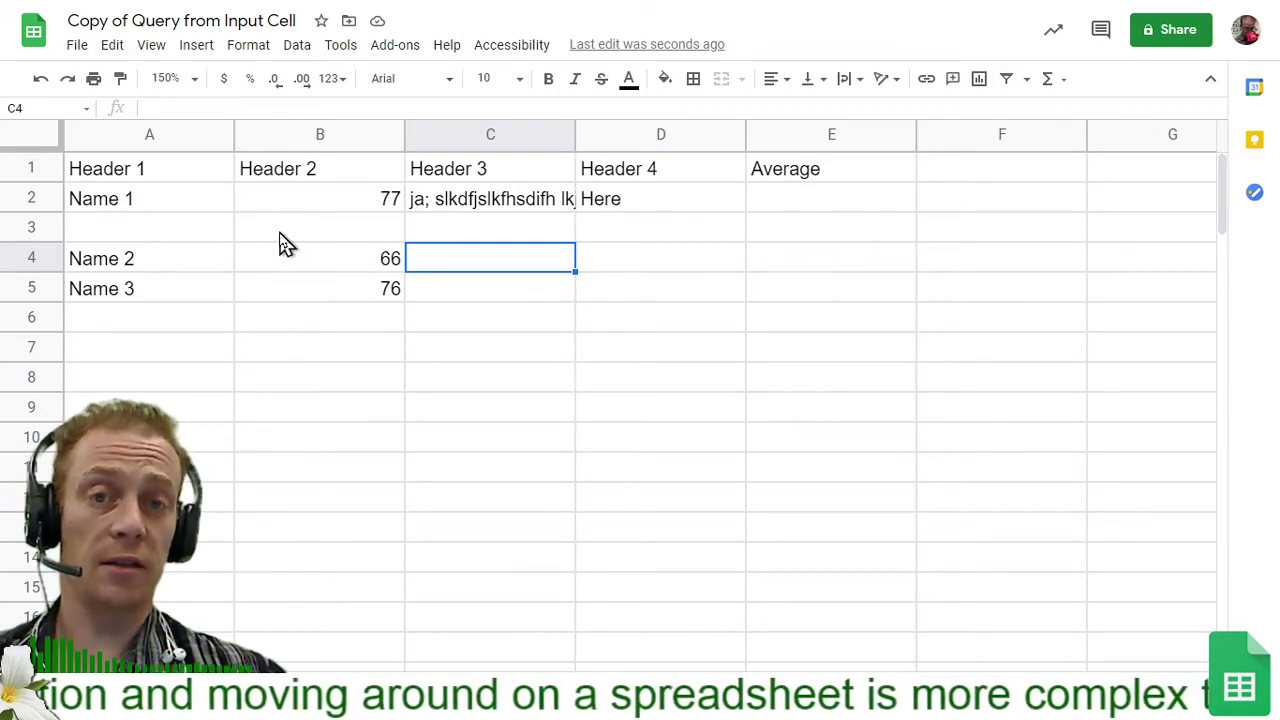
Format the Name 1 text in cell A2 as bold, italic and red with font size 18
left_click(182, 203)
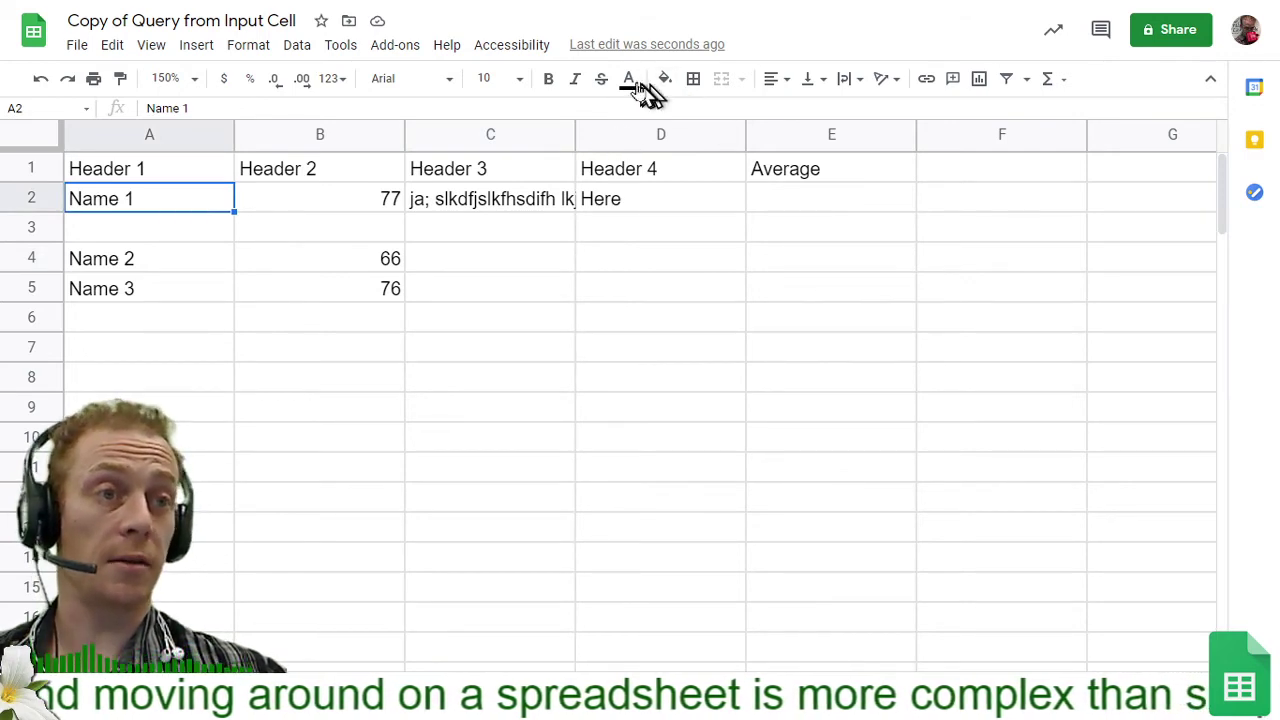
left_click(548, 80)
left_click(628, 80)
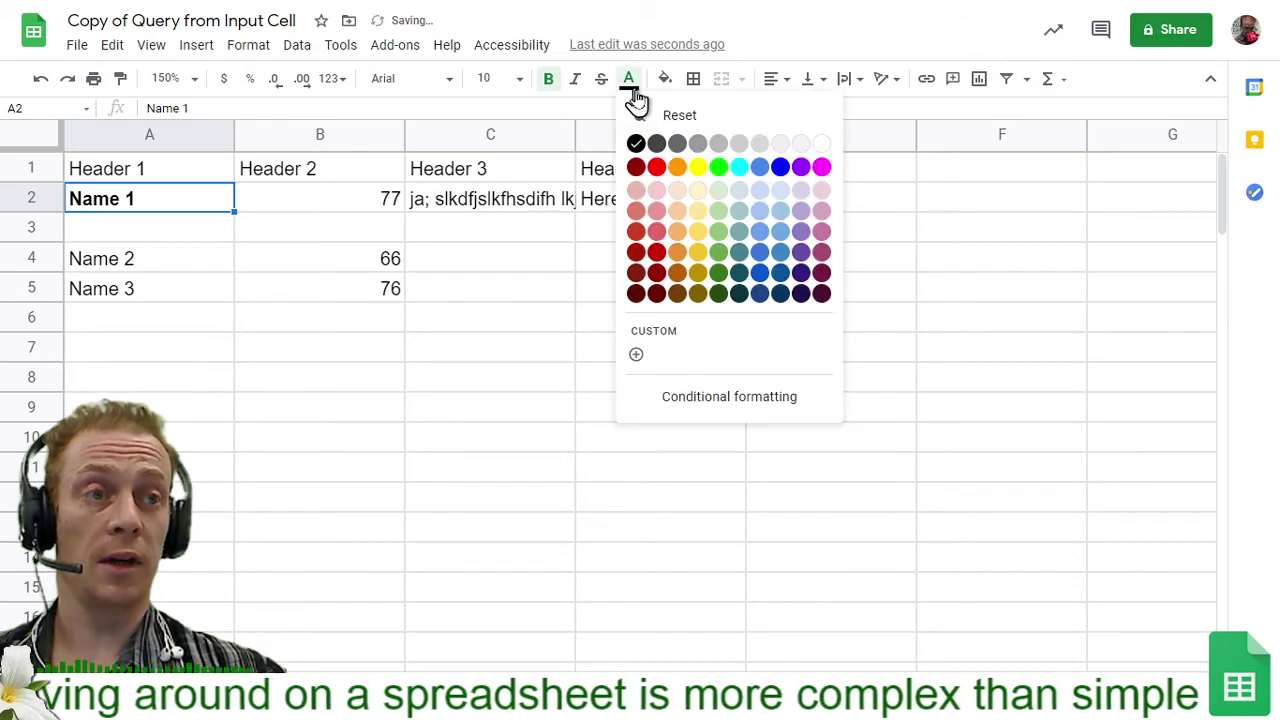
left_click(655, 166)
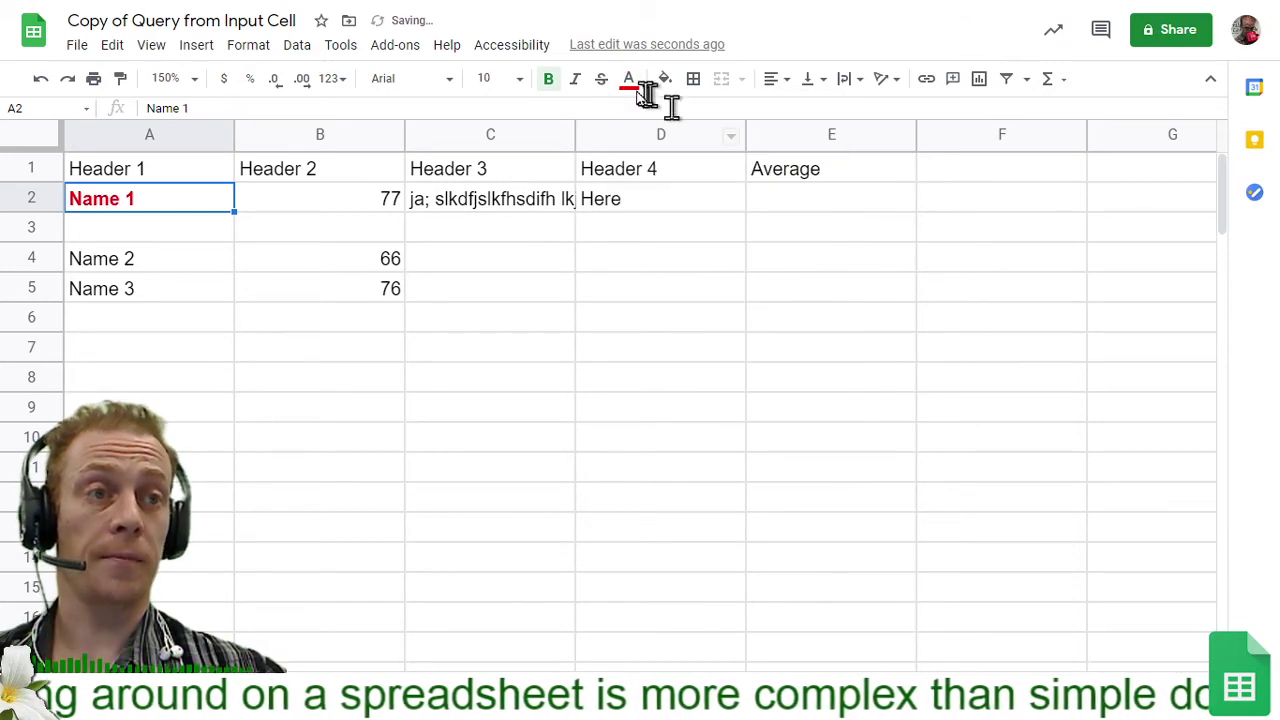
left_click(577, 84)
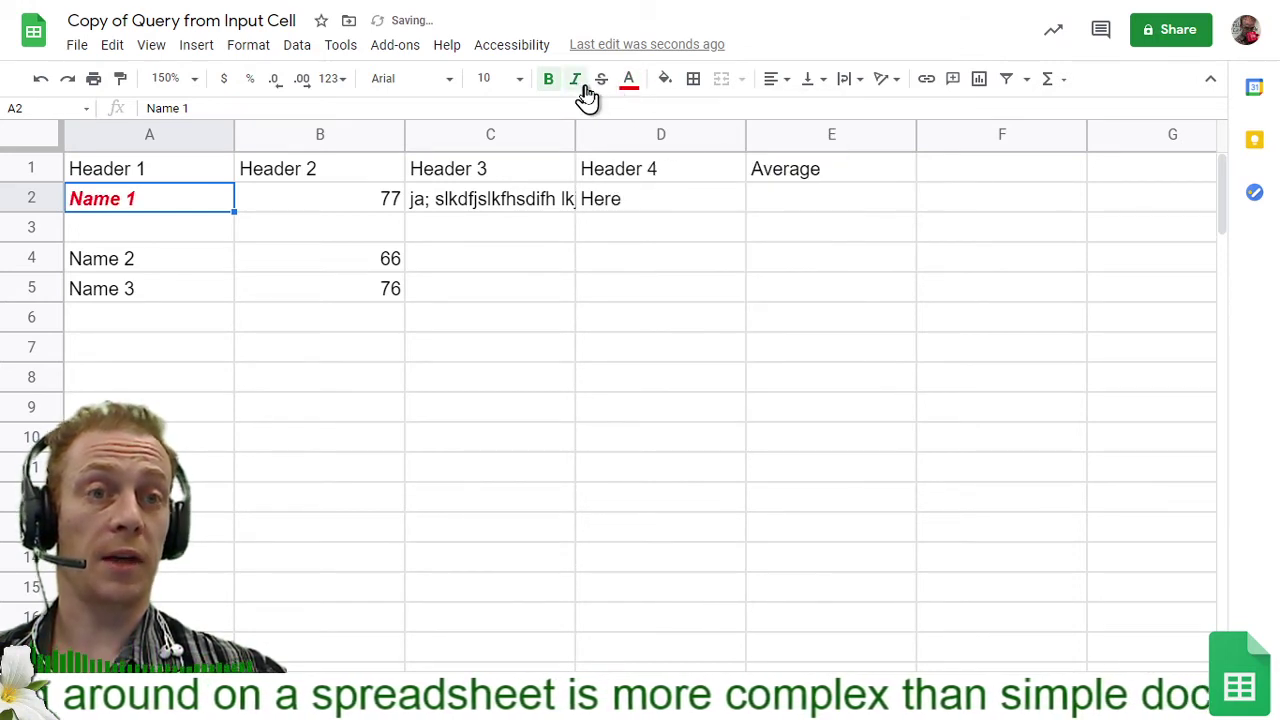
left_click(518, 79)
left_click(487, 352)
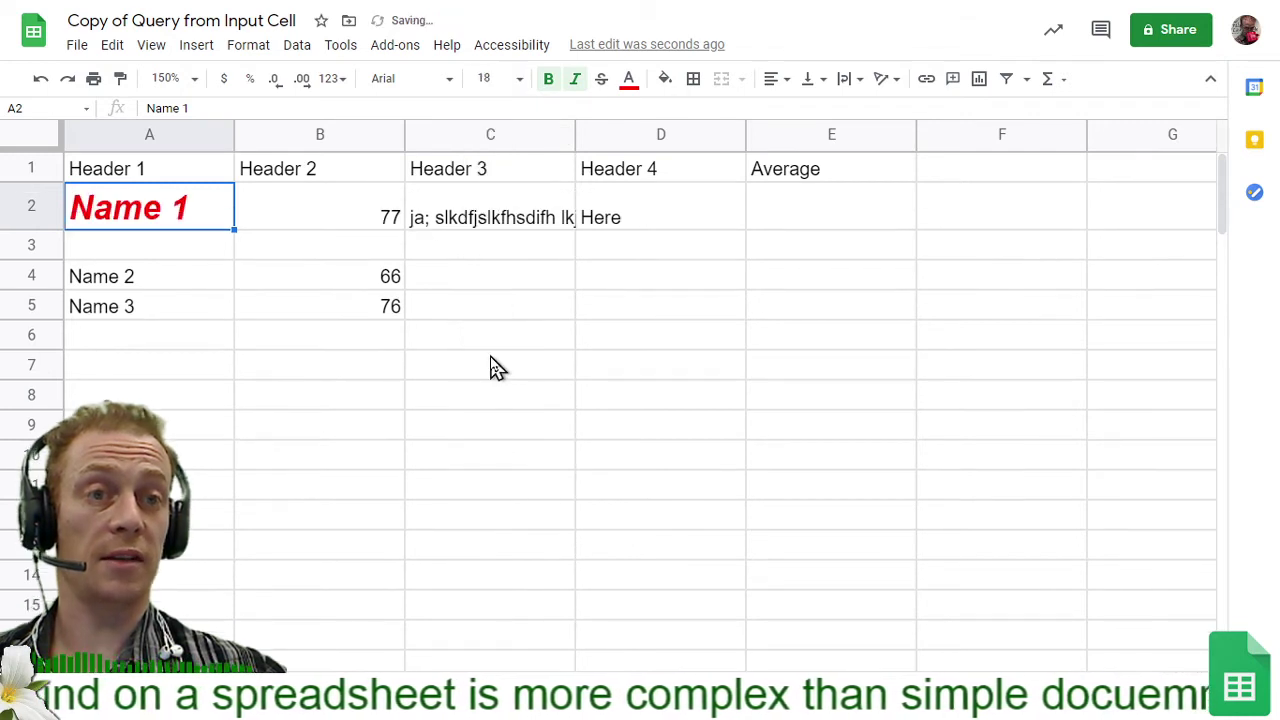
left_click(272, 255)
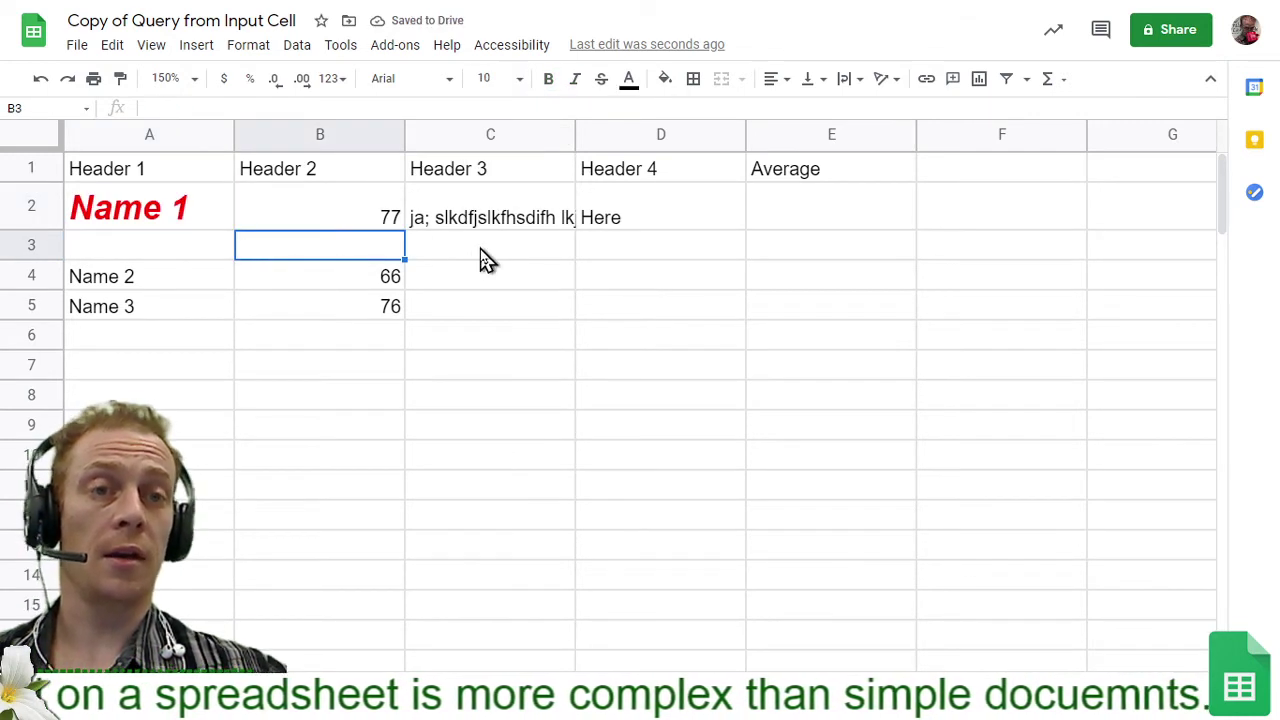